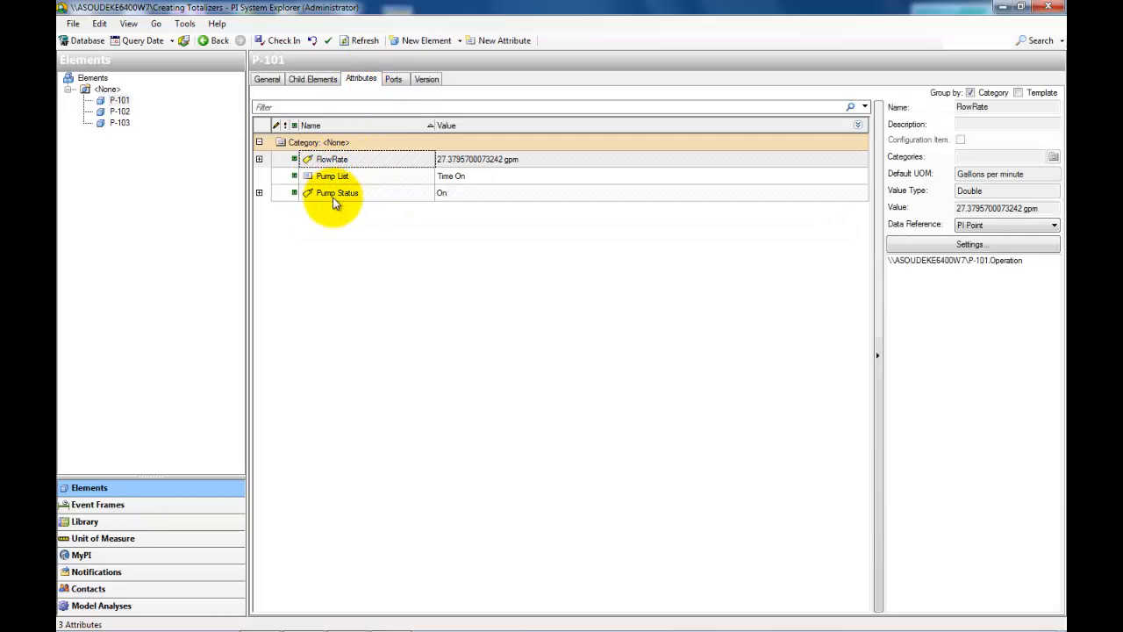
# Step: Create a new event frame template in the library and name it Pump On Template
pyautogui.click(267, 79)
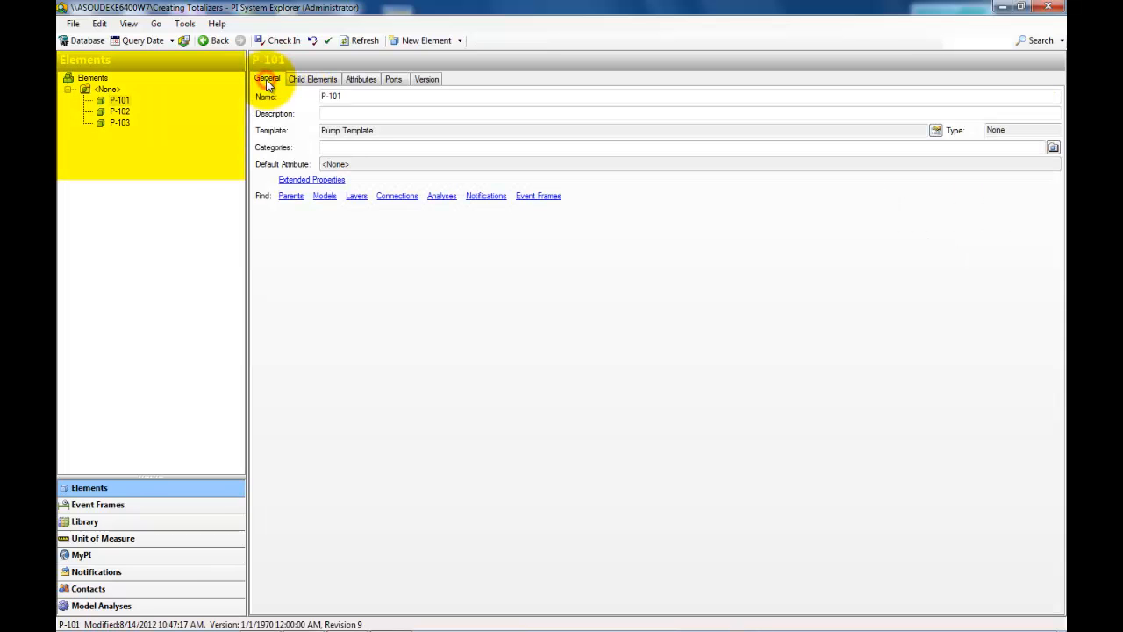
pyautogui.click(98, 521)
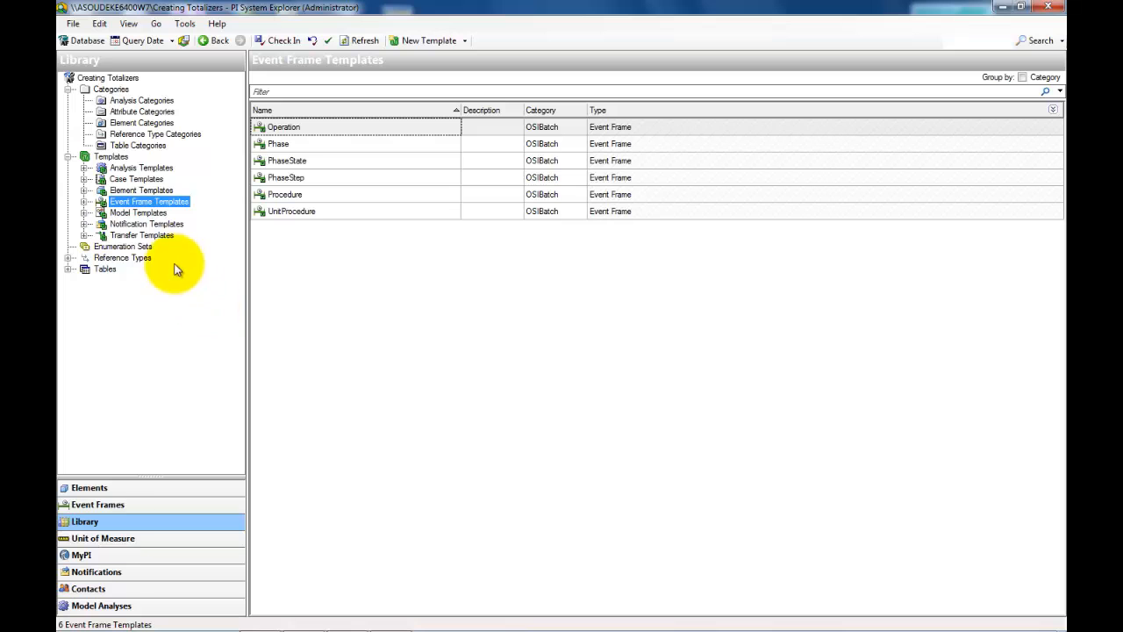
pyautogui.rightClick(110, 206)
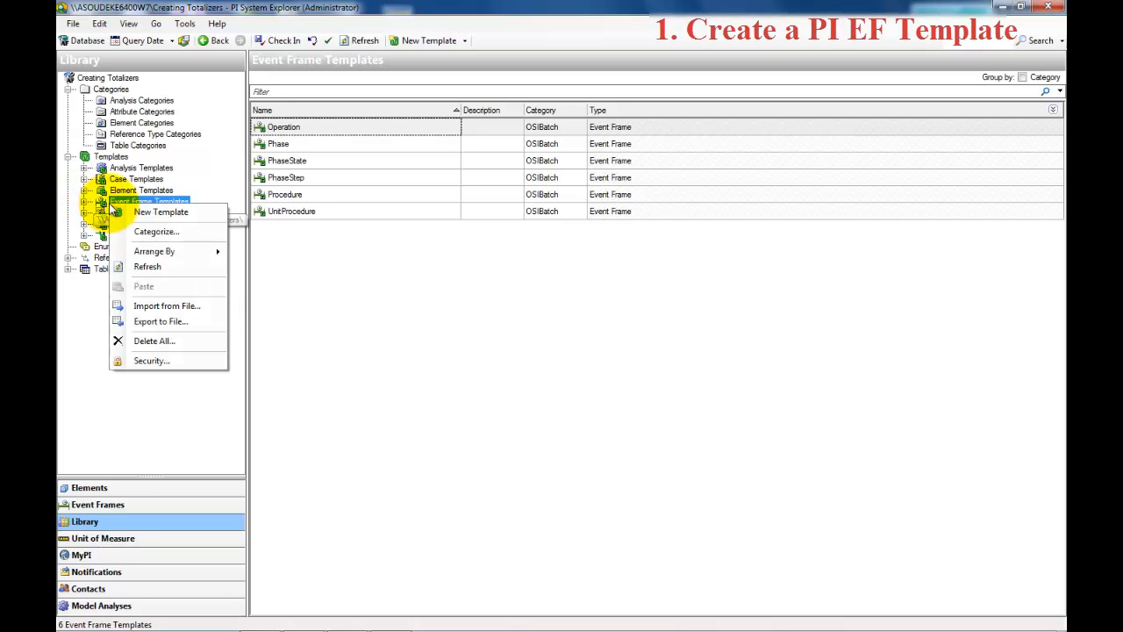
pyautogui.click(144, 213)
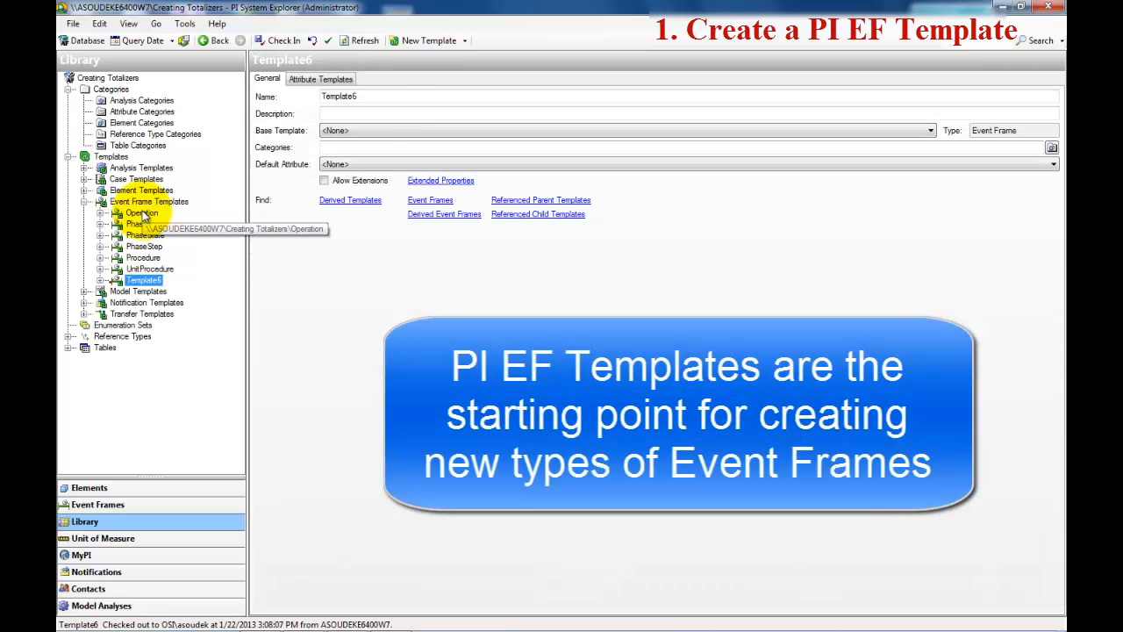
pyautogui.click(400, 95)
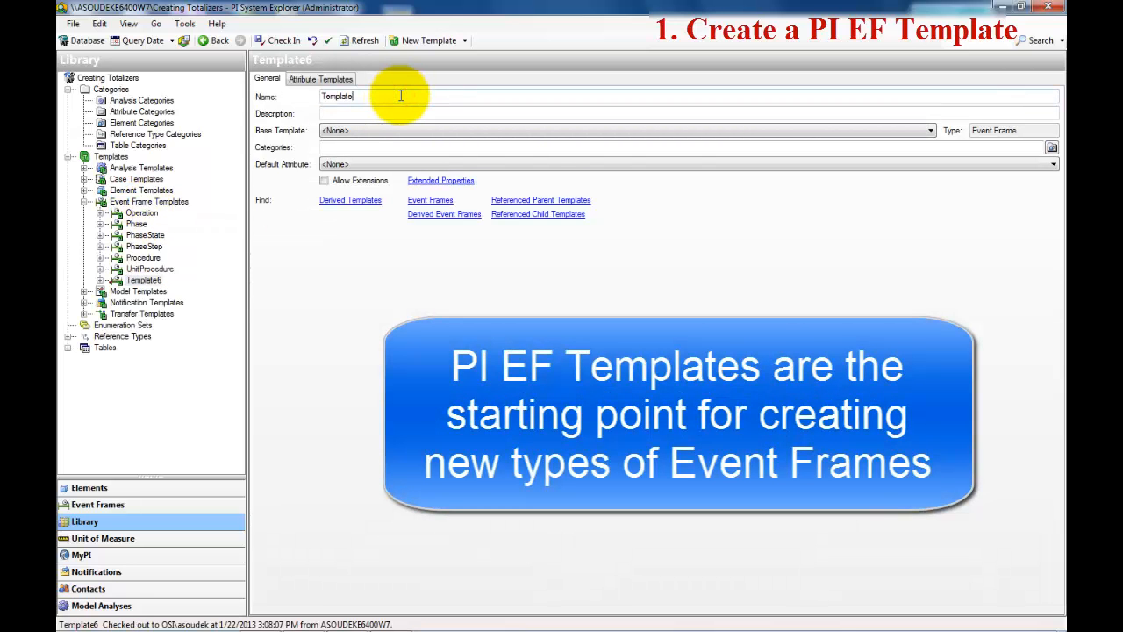
pyautogui.write('Pump On')
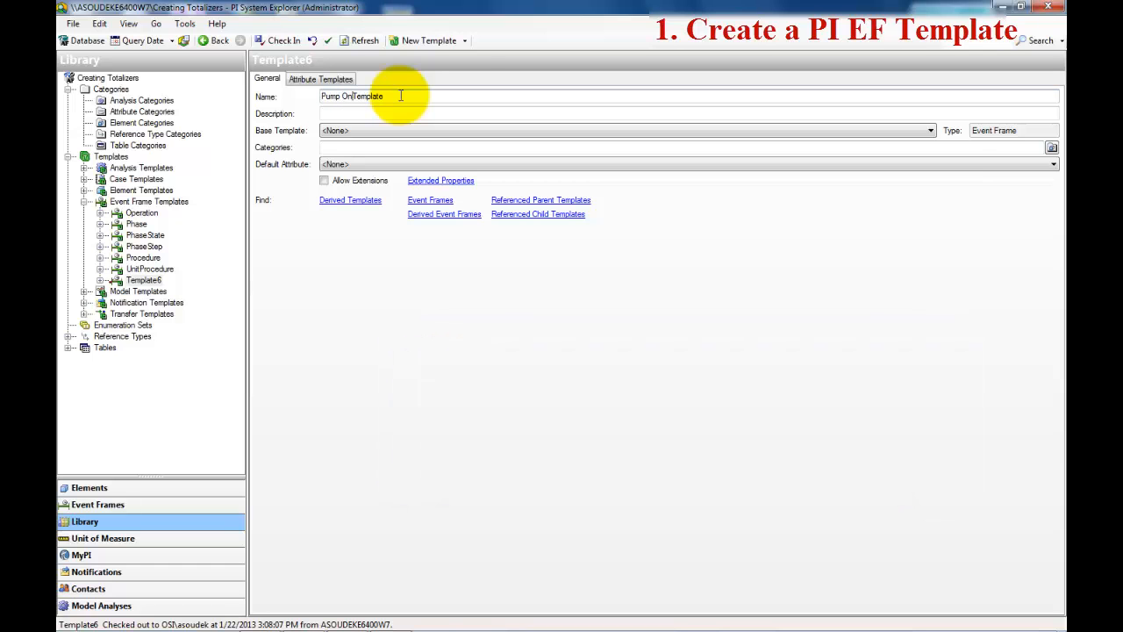
pyautogui.press('Return')
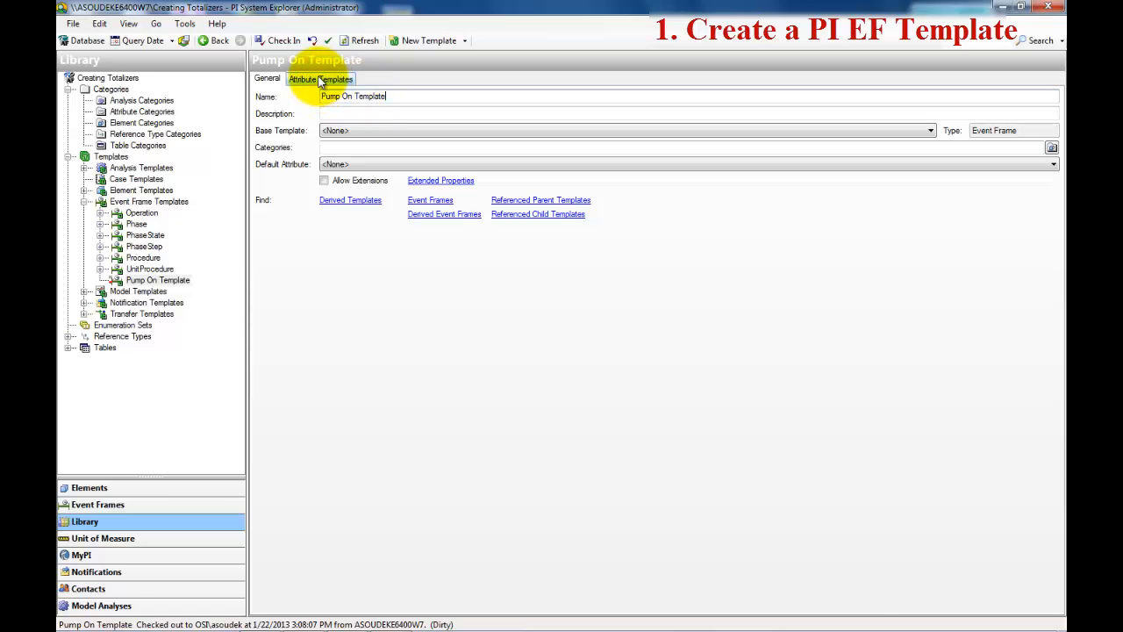
# Step: Add an attribute template named Flow Rate to the Pump On Template
pyautogui.click(321, 80)
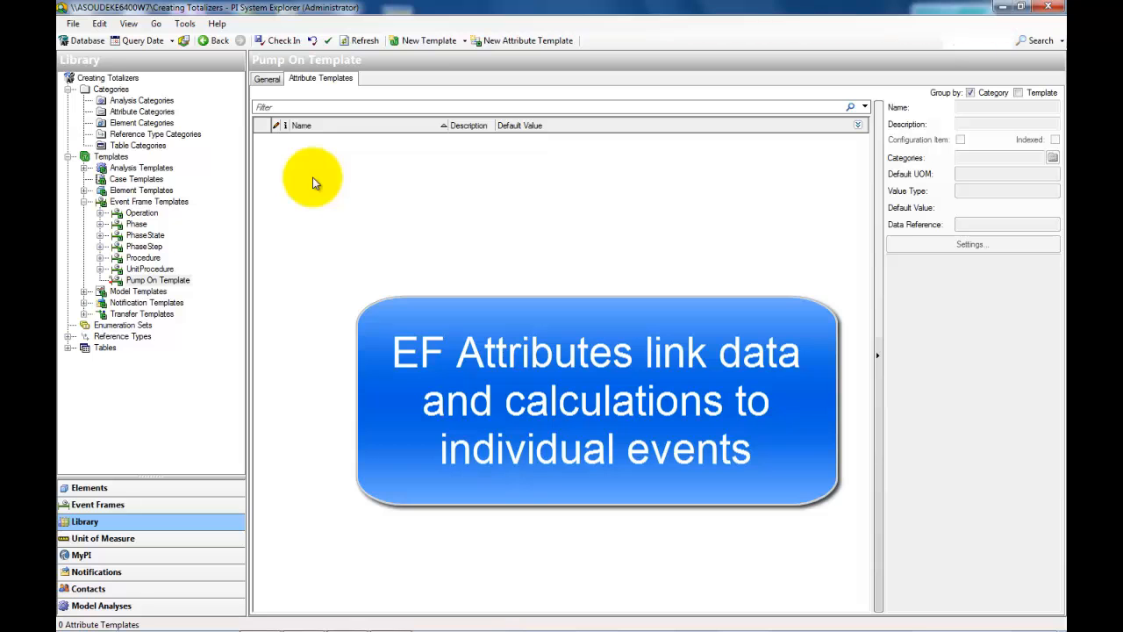
pyautogui.rightClick(313, 177)
pyautogui.click(348, 186)
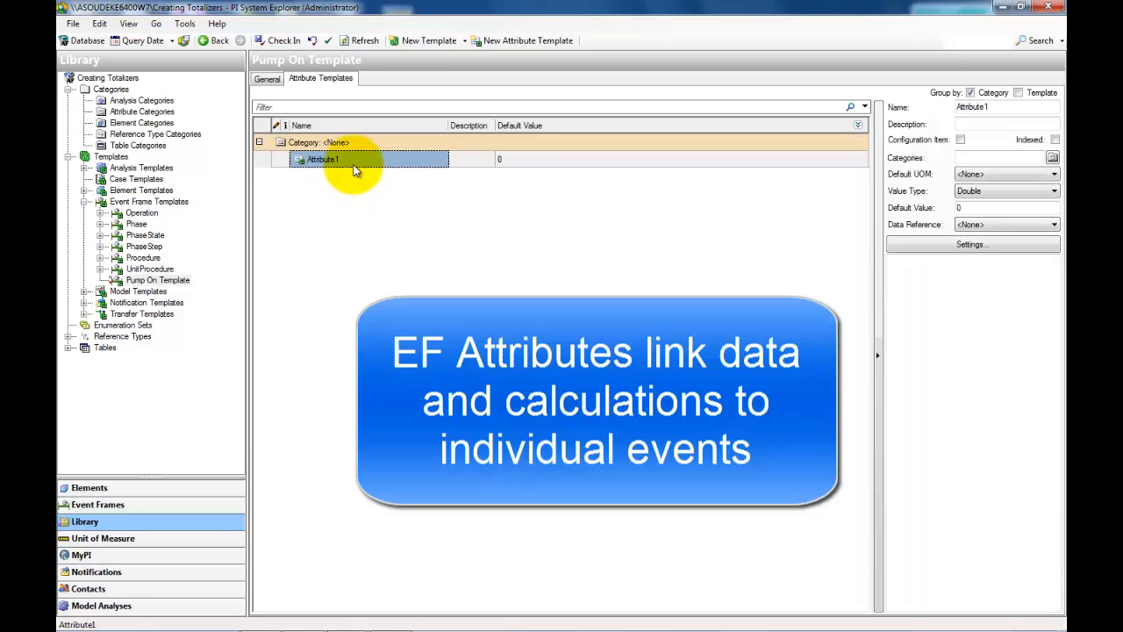
pyautogui.click(355, 161)
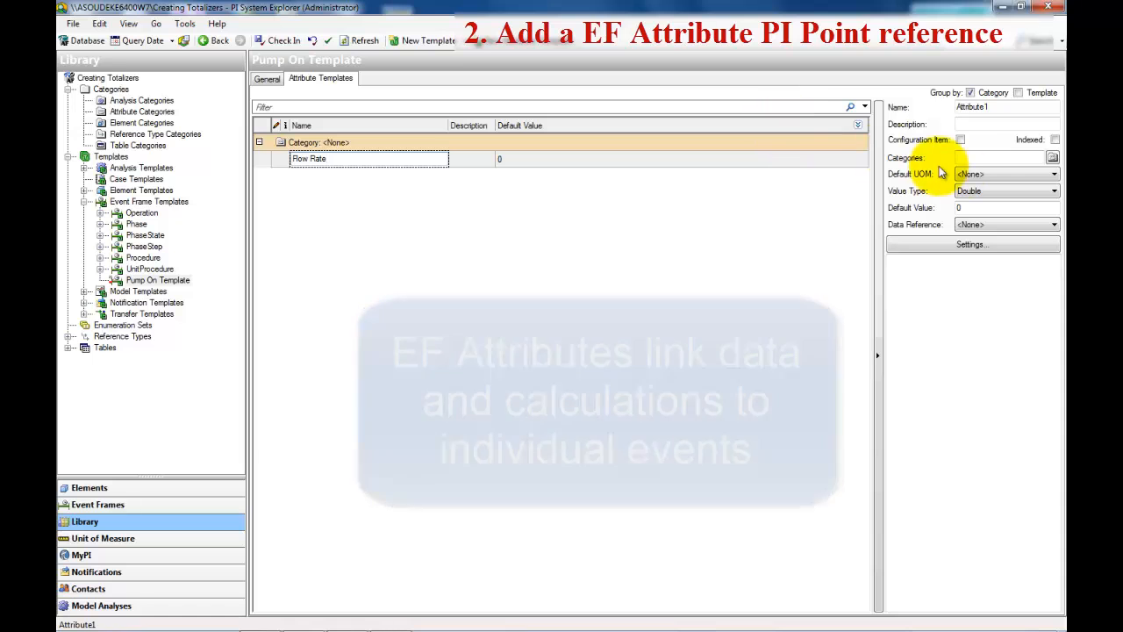
# Step: Set the Flow Rate attribute's default unit of measure to Gallons per minute, from the Volume Flow Rate class
pyautogui.click(988, 174)
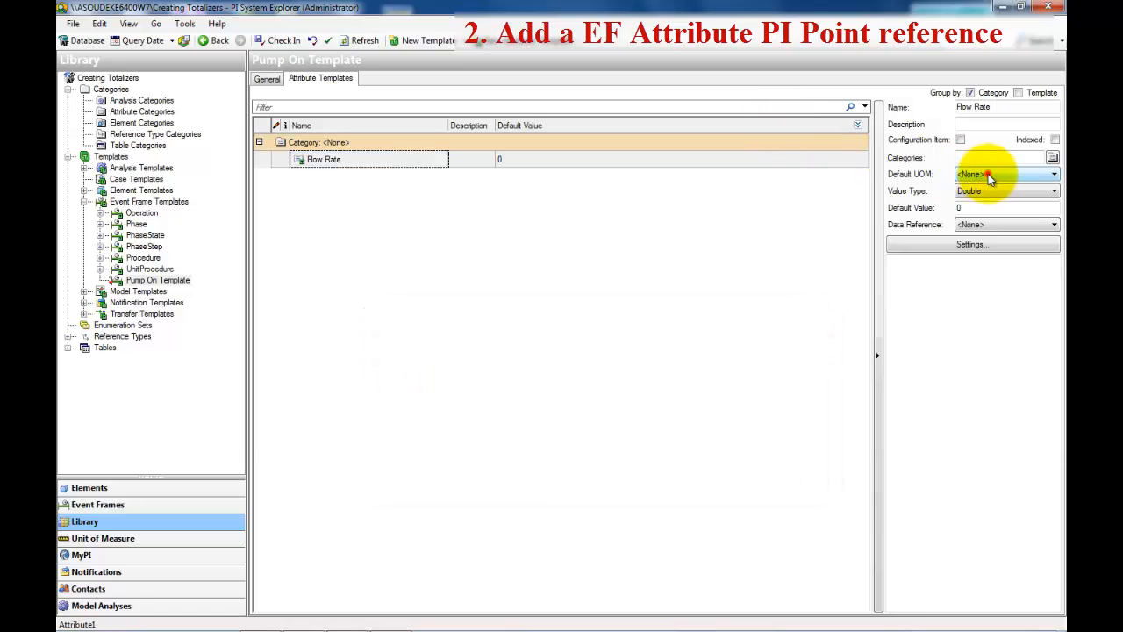
pyautogui.click(988, 174)
pyautogui.click(977, 628)
pyautogui.click(978, 628)
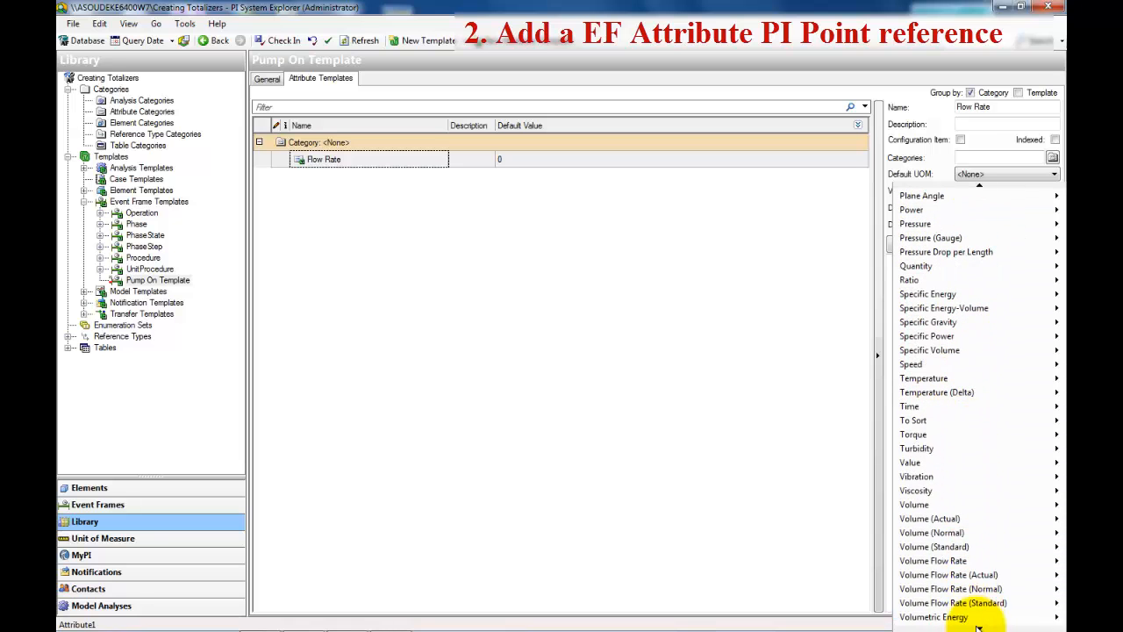
pyautogui.moveTo(938, 553)
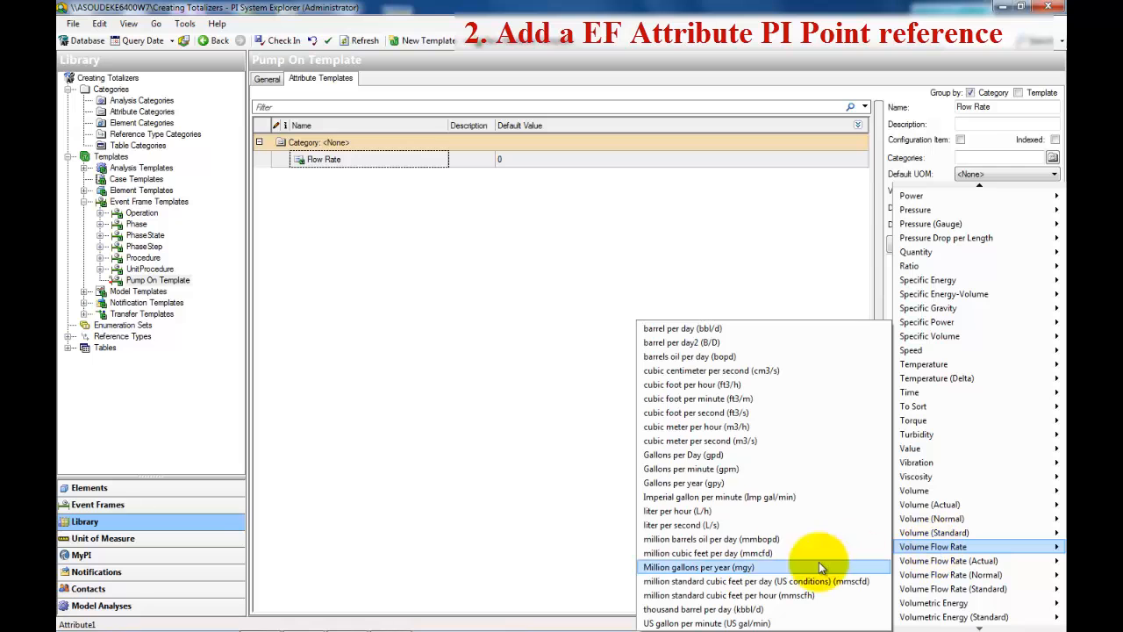
pyautogui.click(749, 470)
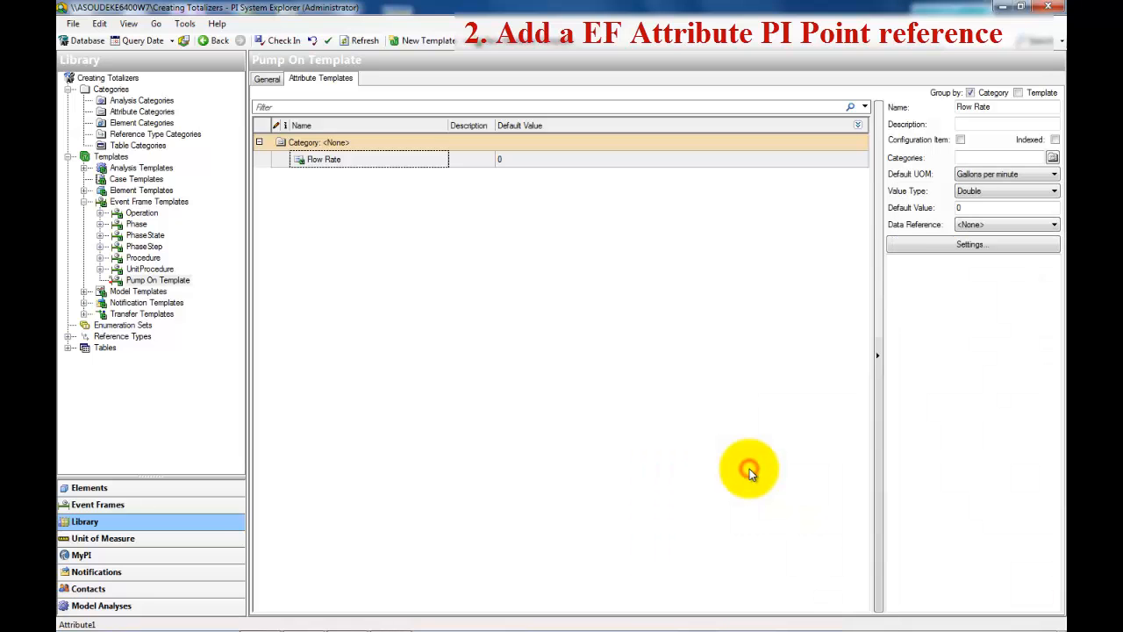
# Step: Give Flow Rate a PI Point data reference that points to the attribute .\Elements[.]|FlowRate
pyautogui.click(967, 225)
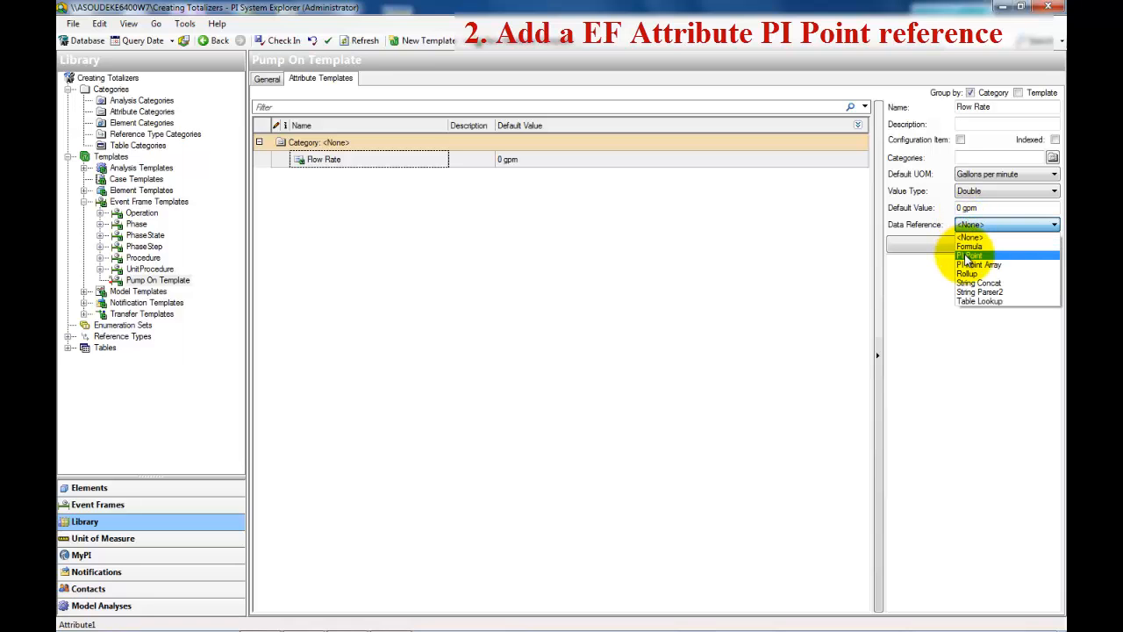
pyautogui.click(966, 257)
pyautogui.click(959, 245)
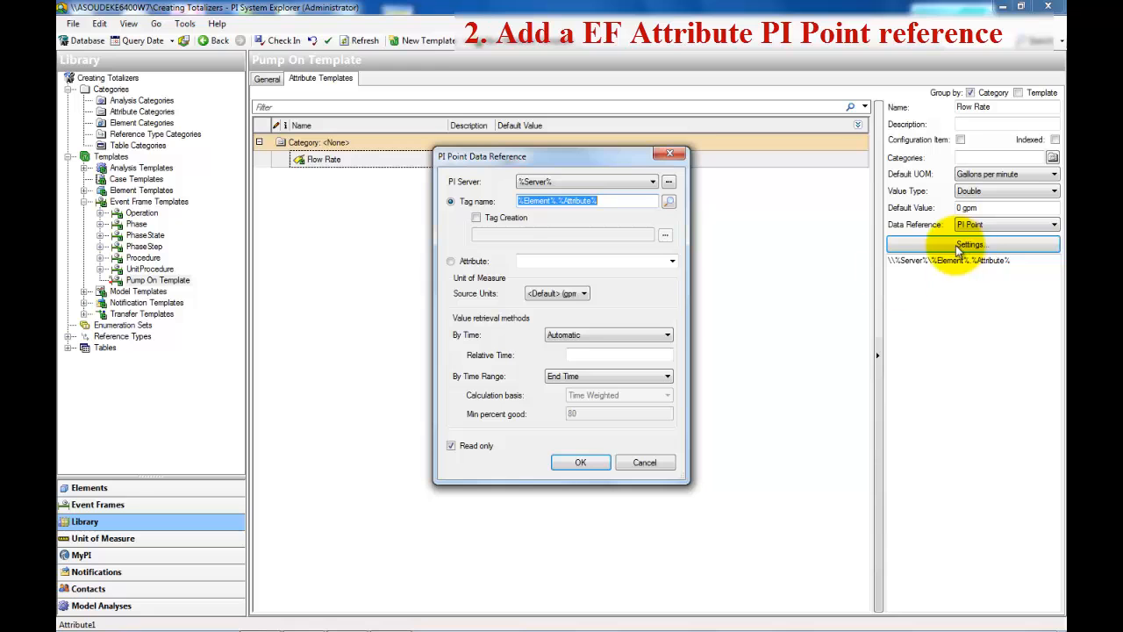
pyautogui.click(516, 218)
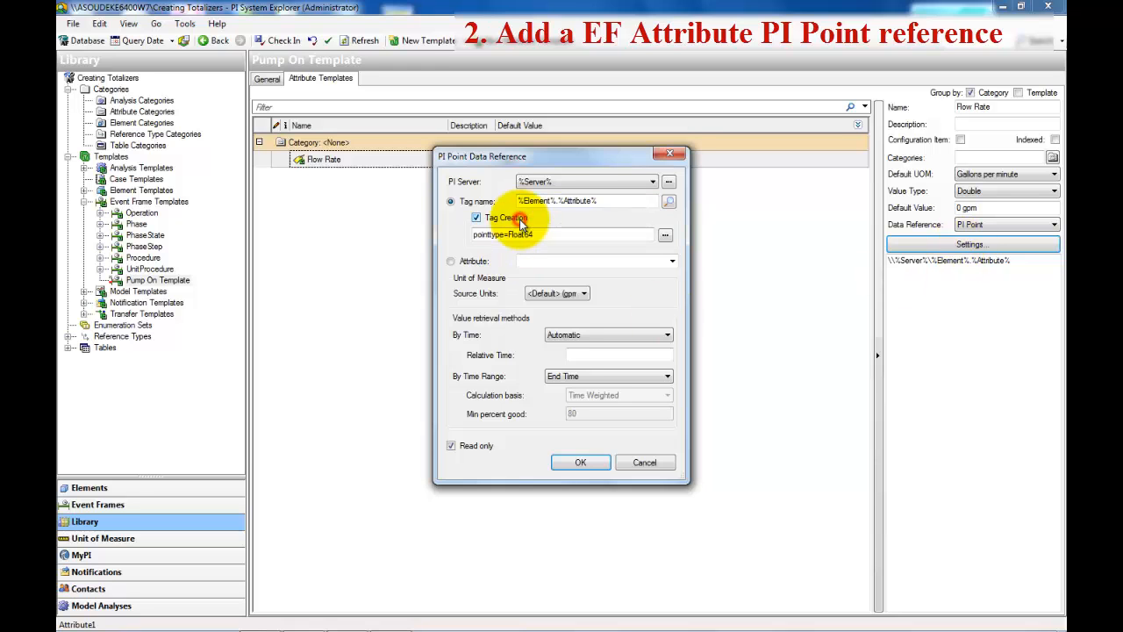
pyautogui.click(476, 217)
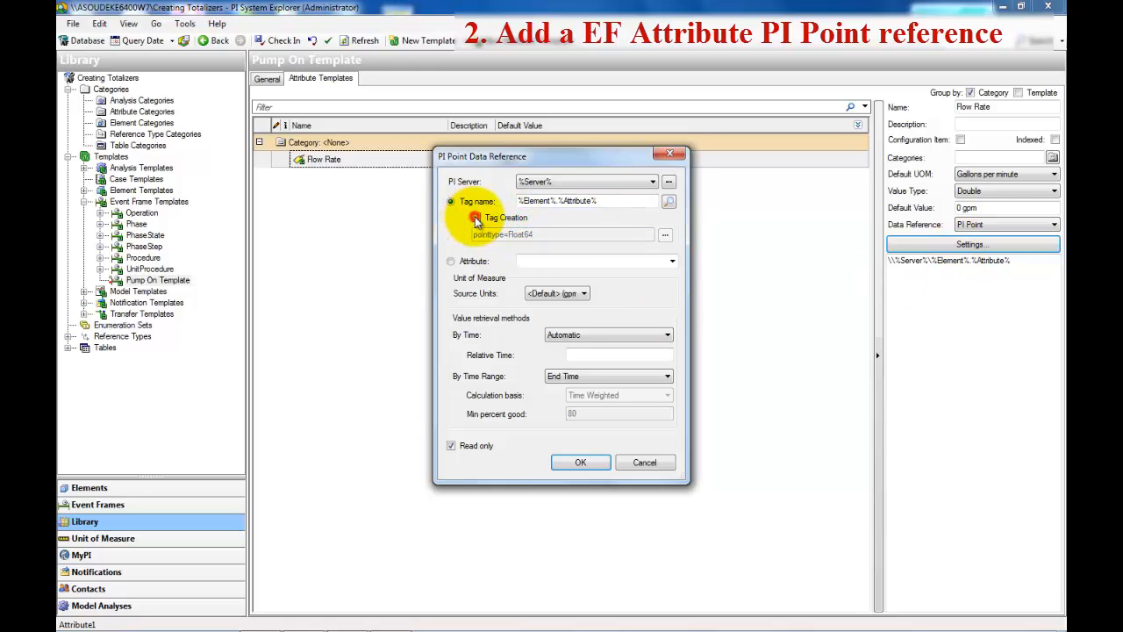
pyautogui.click(450, 263)
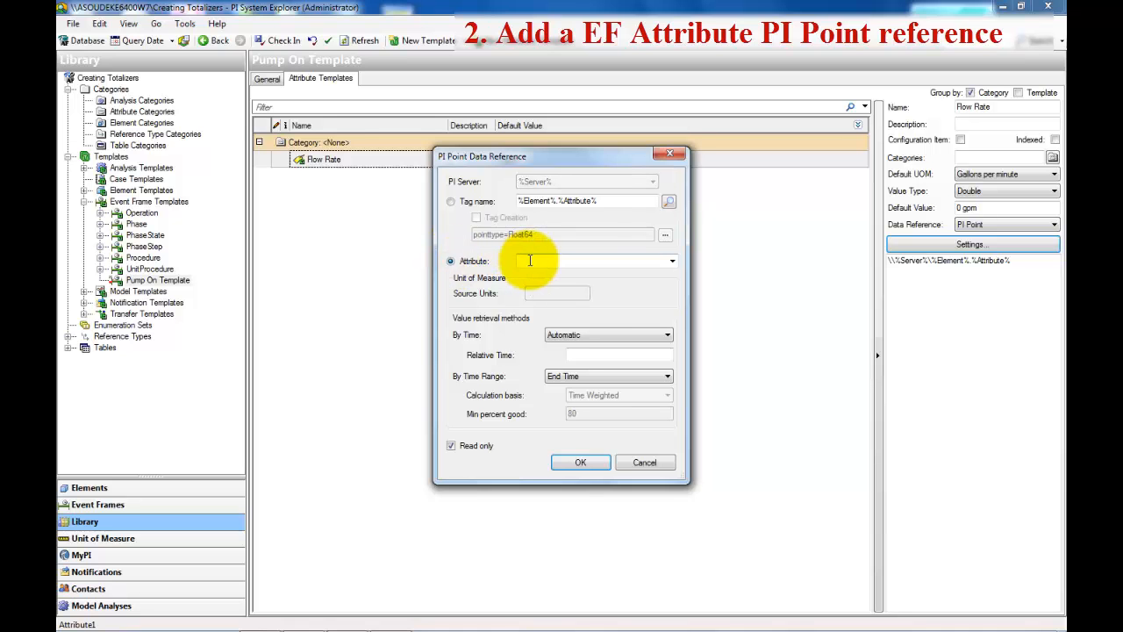
pyautogui.write('.')
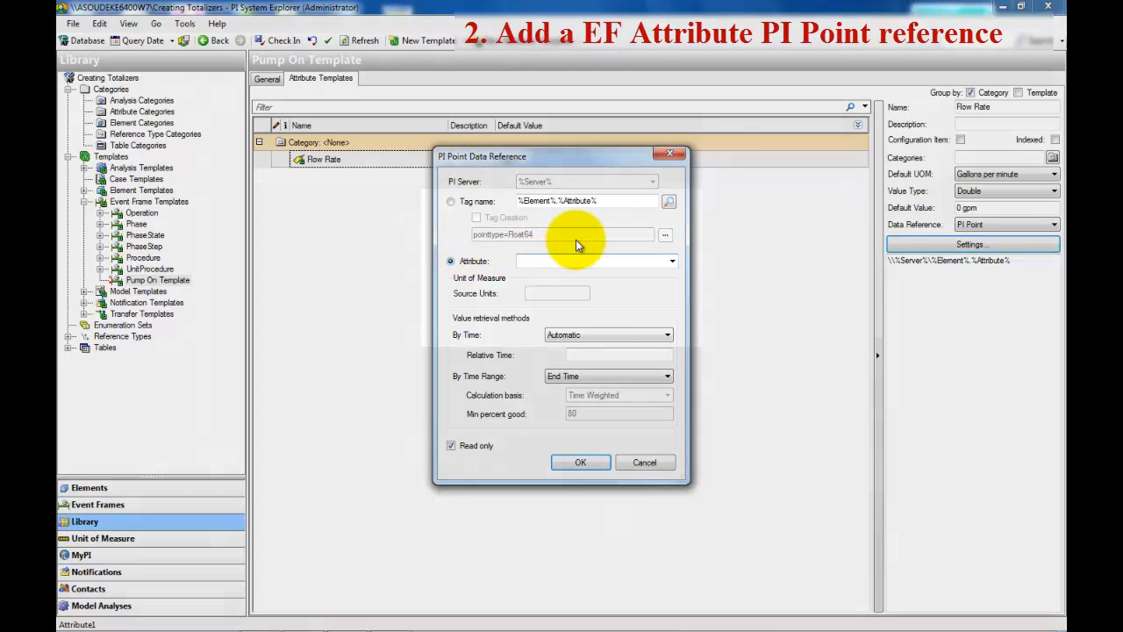
pyautogui.write('\\')
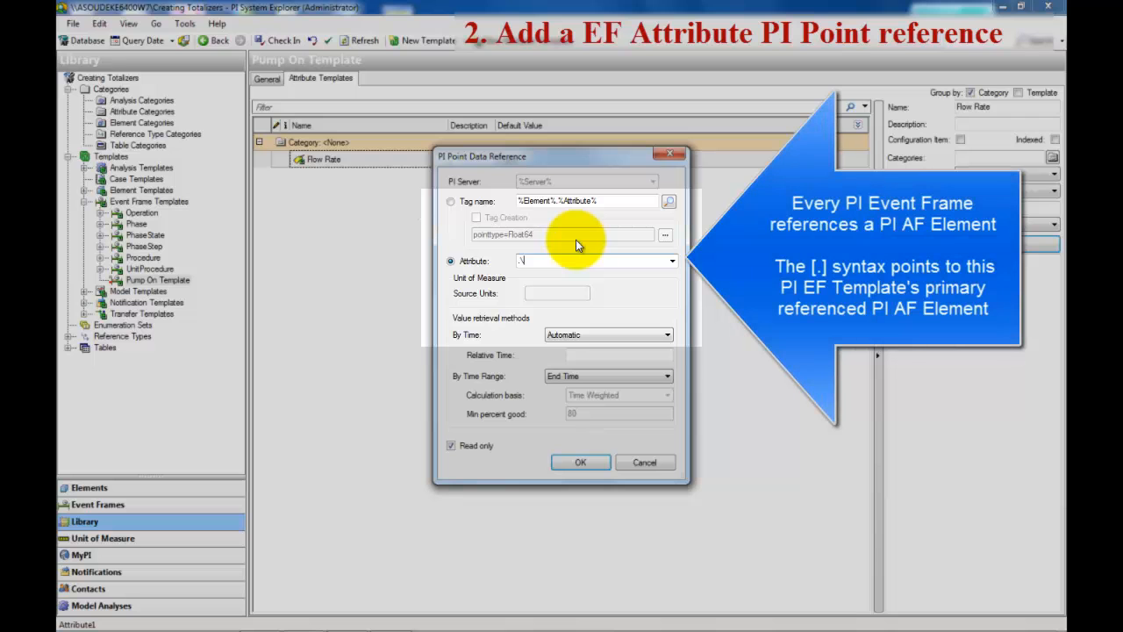
pyautogui.write('Elements[.]|FlowRate')
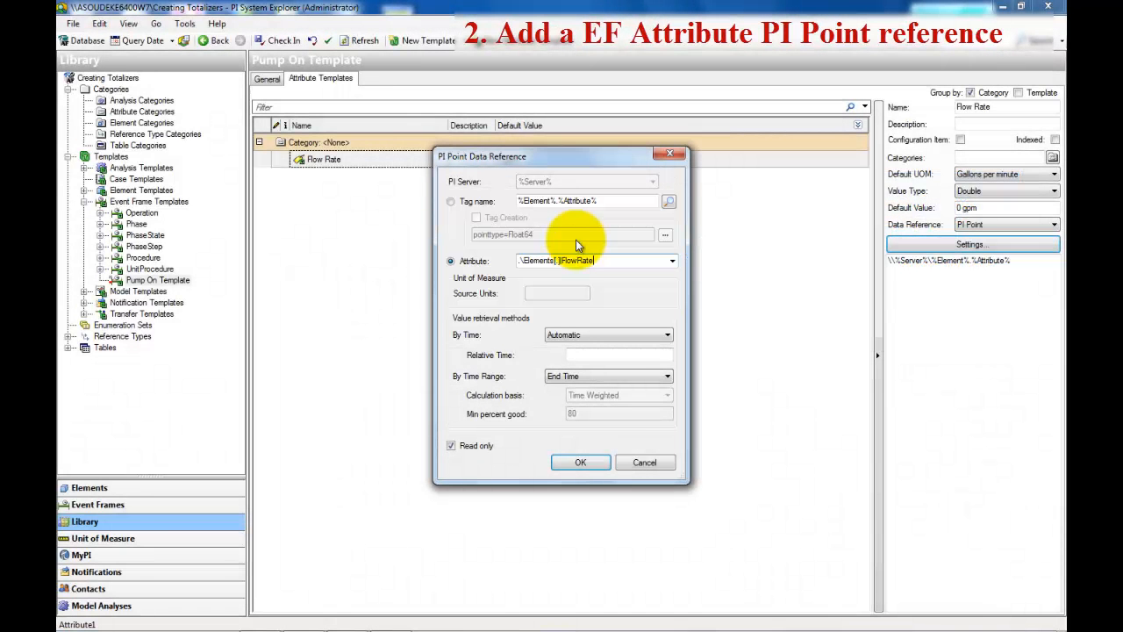
# Step: Set Flow Rate's time range retrieval method to Average and accept the data reference settings
pyautogui.click(666, 377)
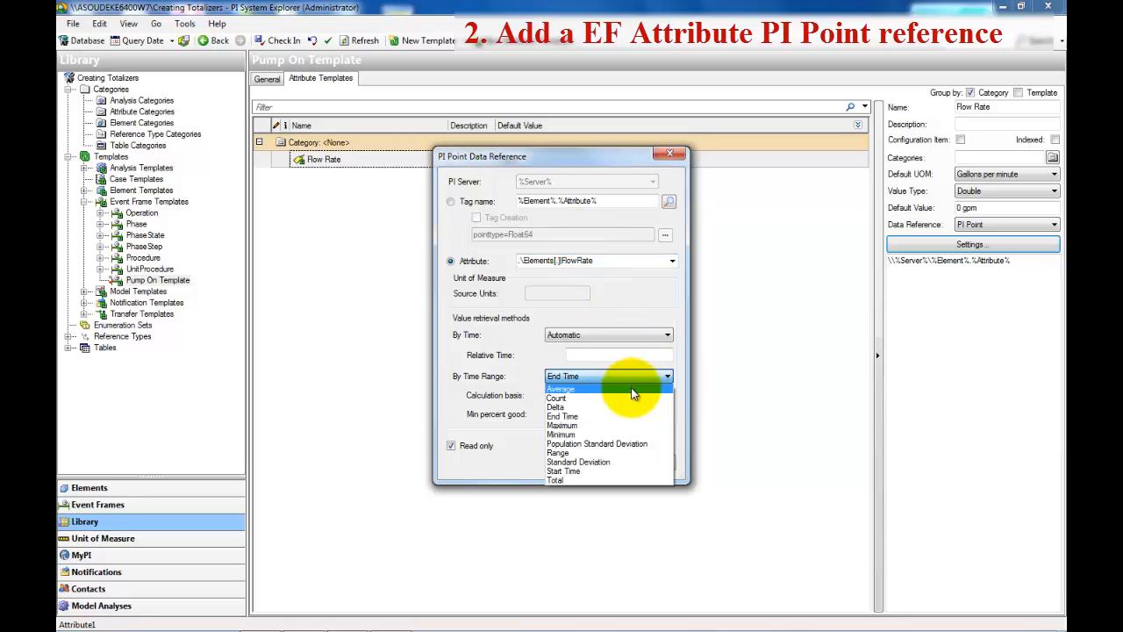
pyautogui.click(632, 389)
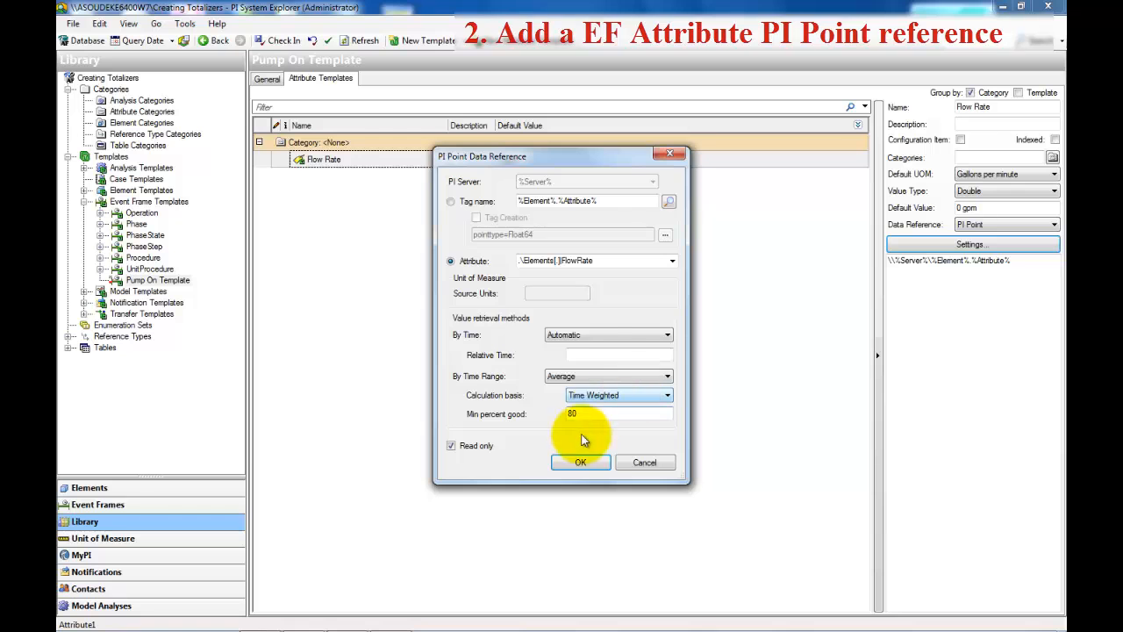
pyautogui.click(580, 463)
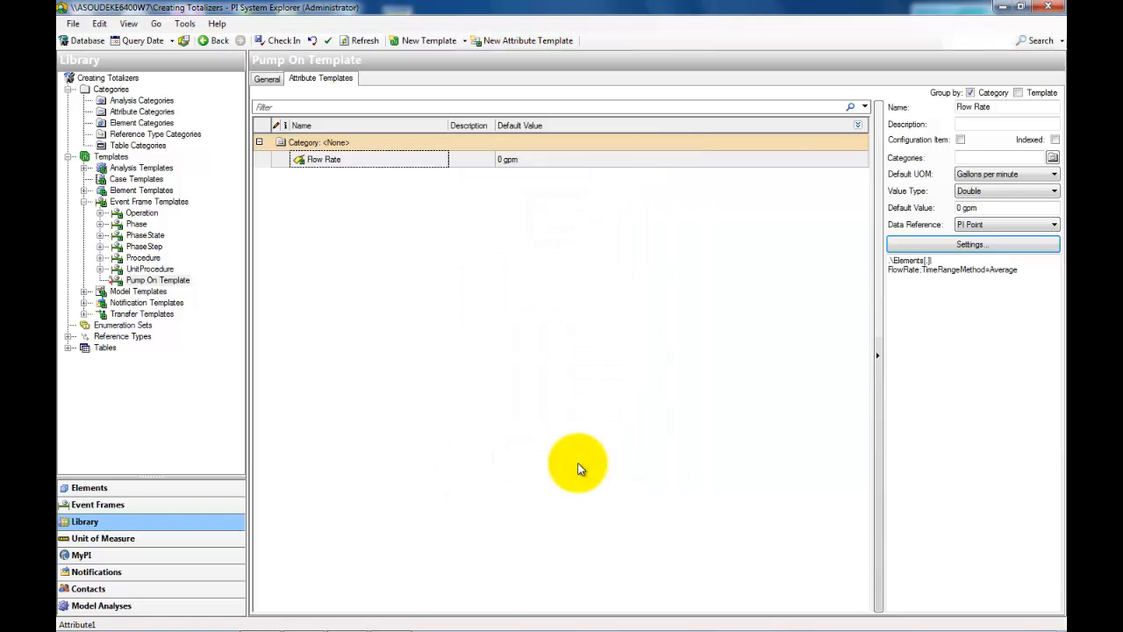
# Step: Add a second attribute template named Flow Rate Variation to the Pump On Template
pyautogui.rightClick(431, 287)
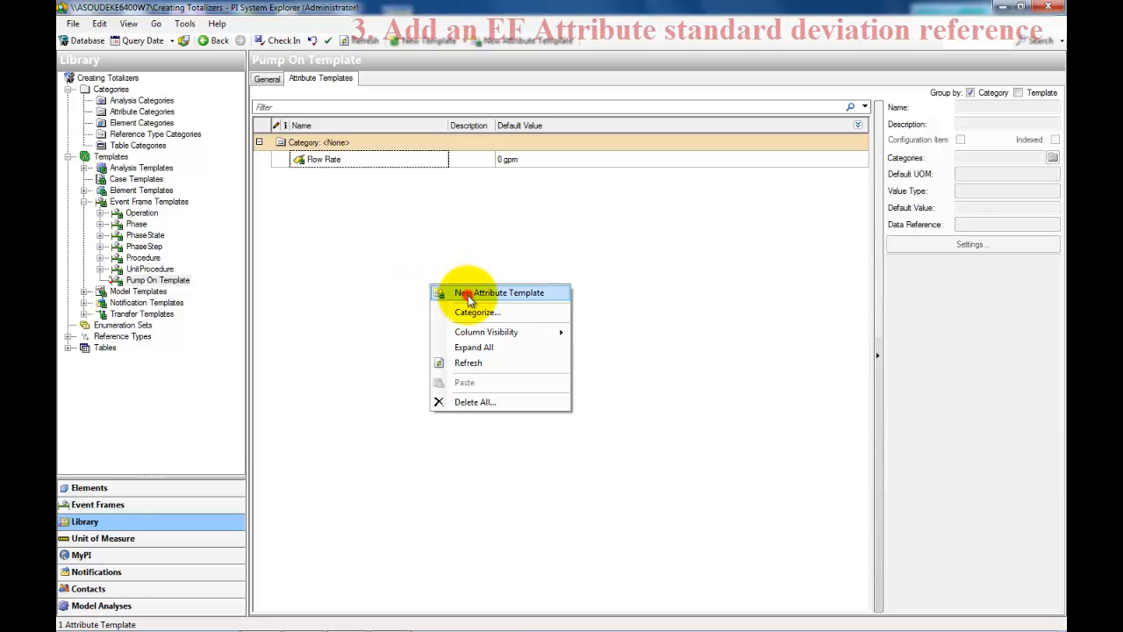
pyautogui.click(456, 293)
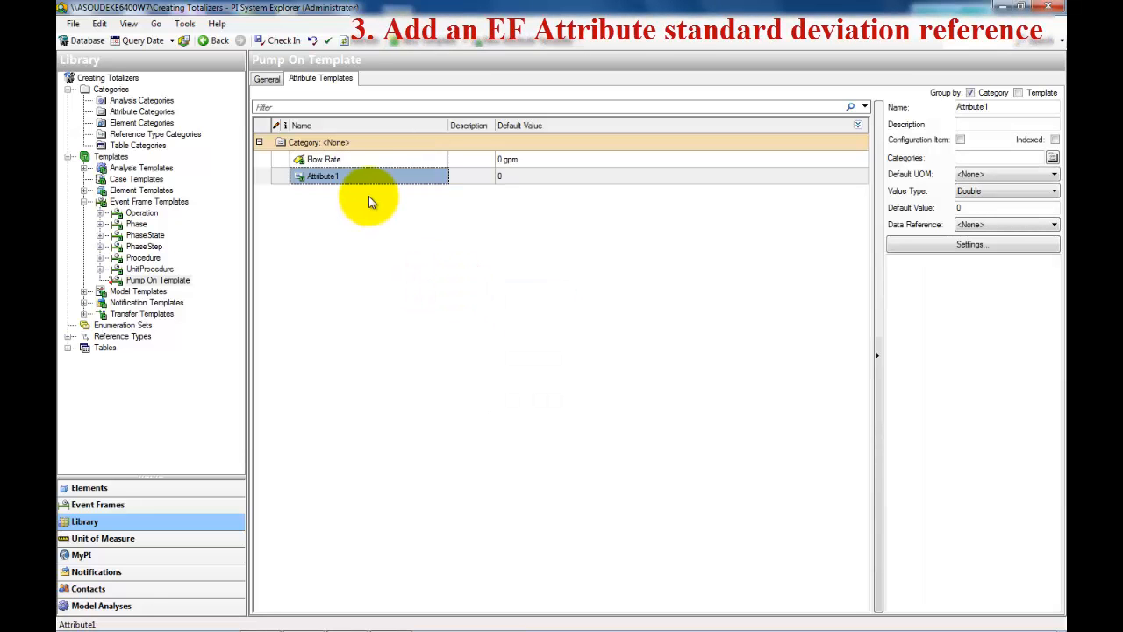
pyautogui.write('Flow Rate Variation')
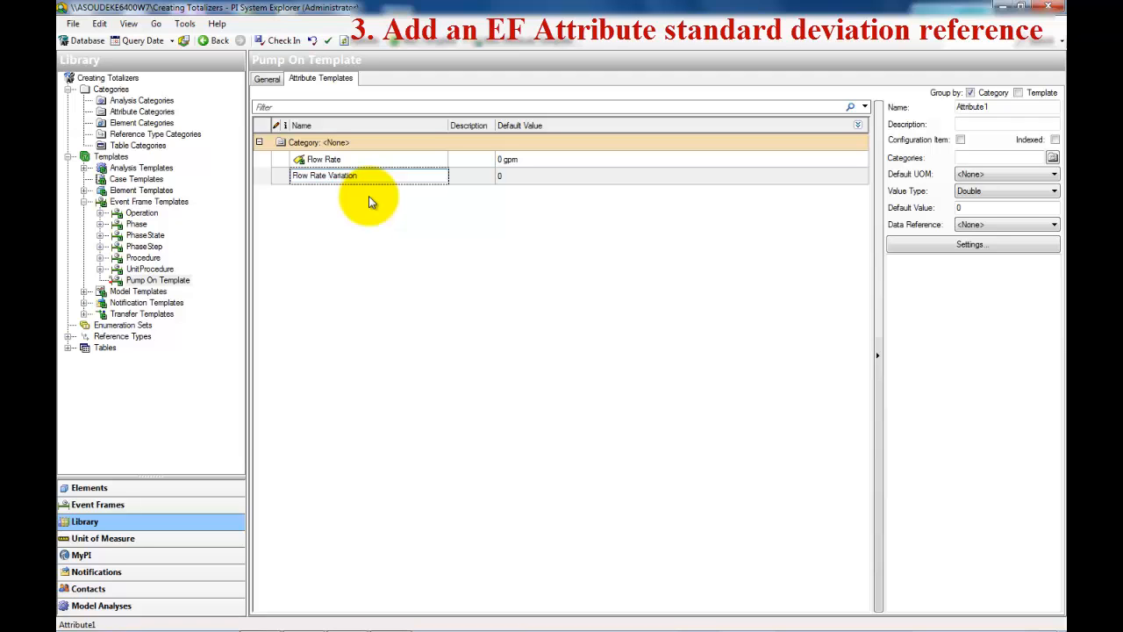
pyautogui.press('Return')
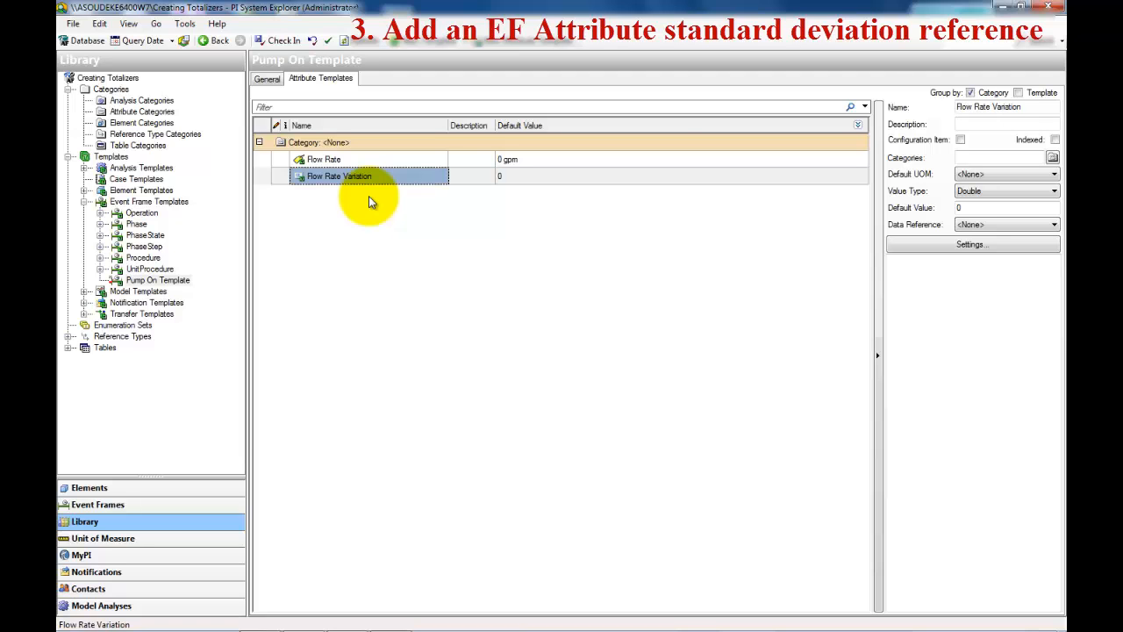
# Step: Set the Flow Rate Variation attribute's default unit of measure to Gallons per minute, from the Volume Flow Rate class
pyautogui.click(987, 178)
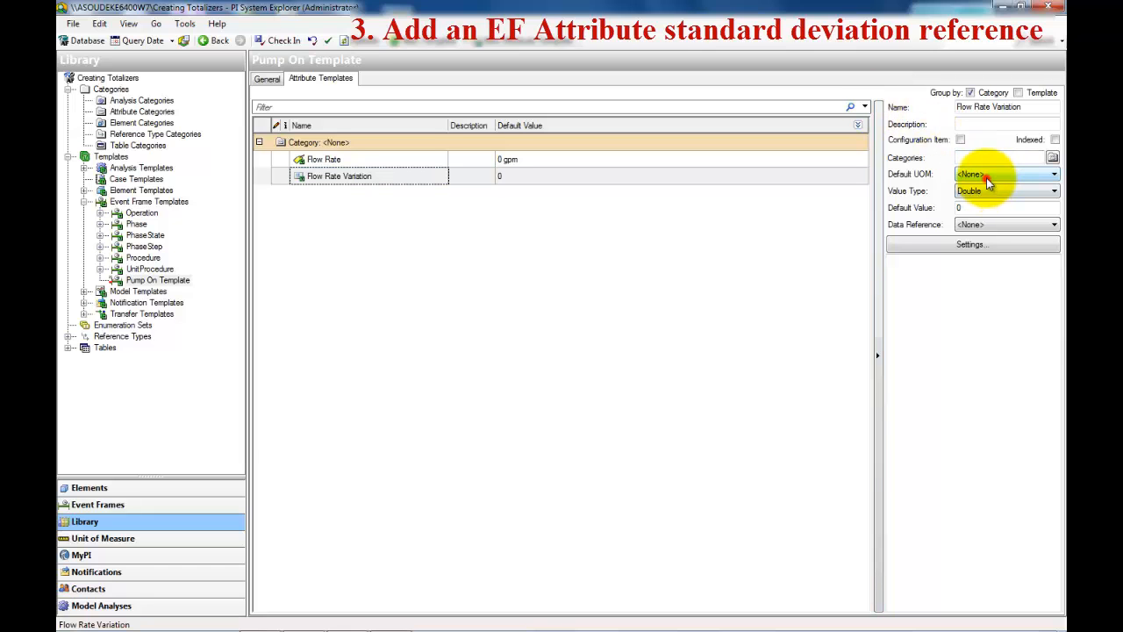
pyautogui.click(987, 178)
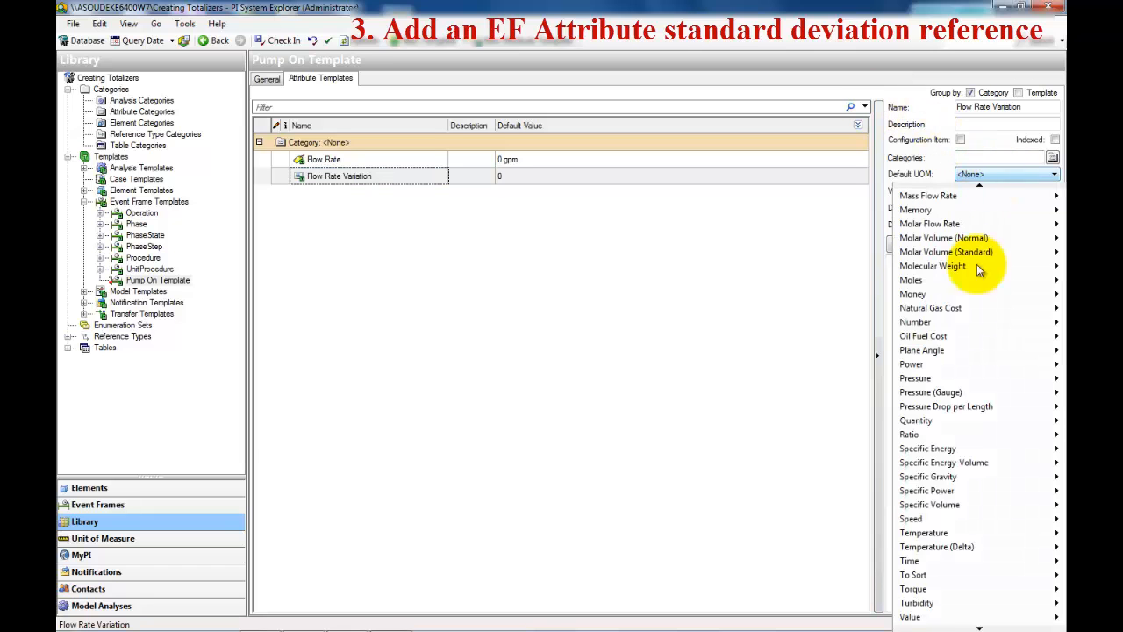
pyautogui.click(980, 628)
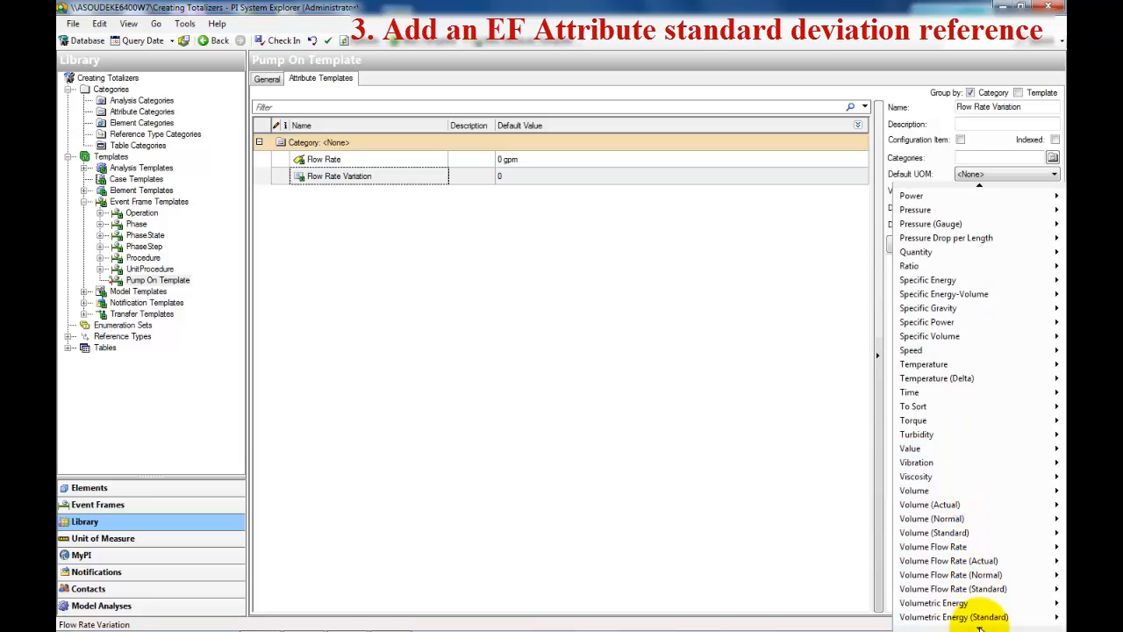
pyautogui.moveTo(927, 550)
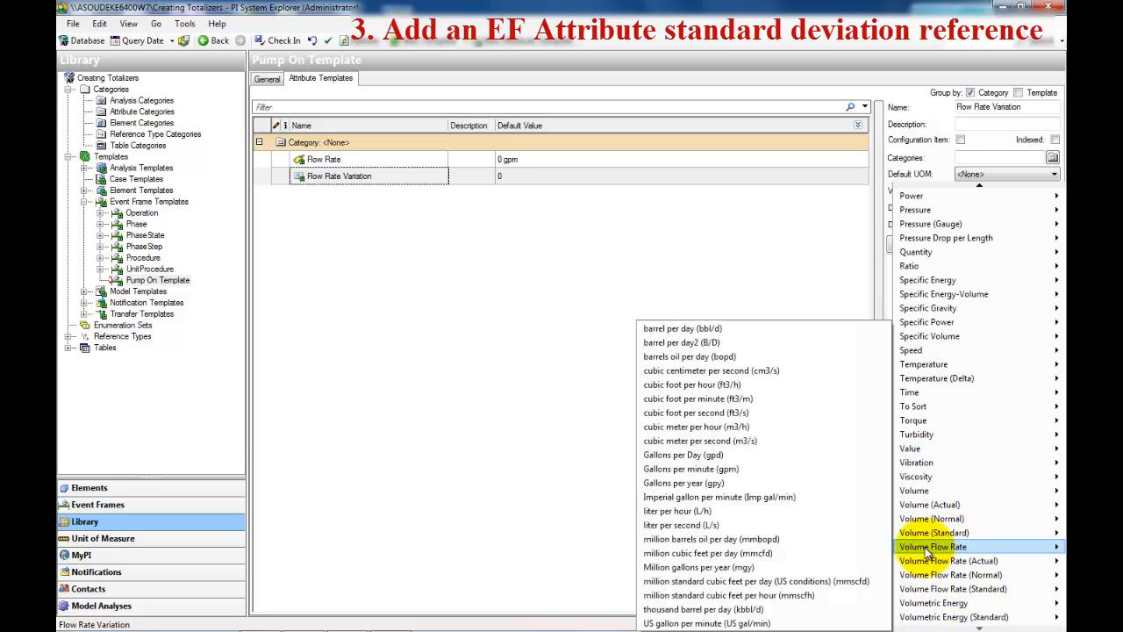
pyautogui.click(703, 470)
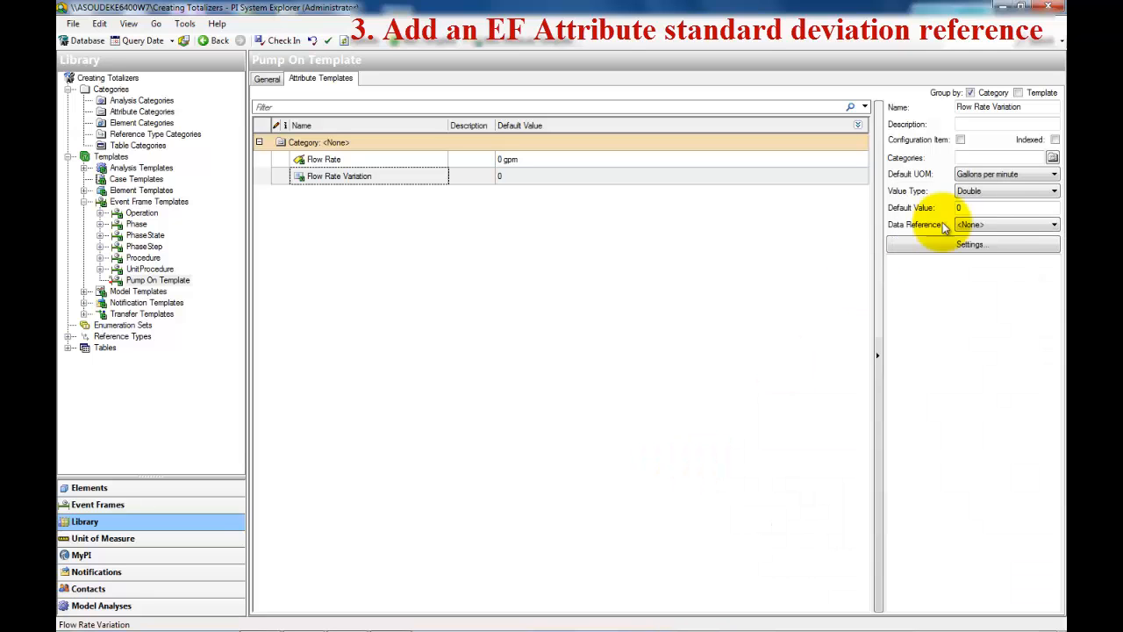
# Step: Give Flow Rate Variation a PI Point data reference that points to the Flow Rate attribute
pyautogui.click(972, 223)
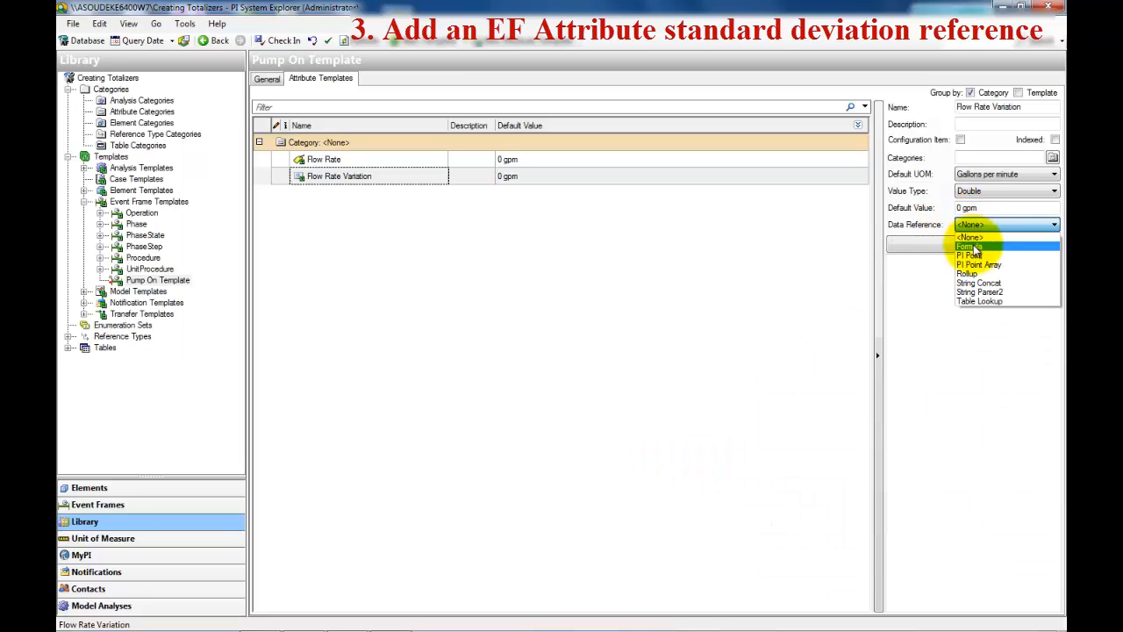
pyautogui.click(973, 255)
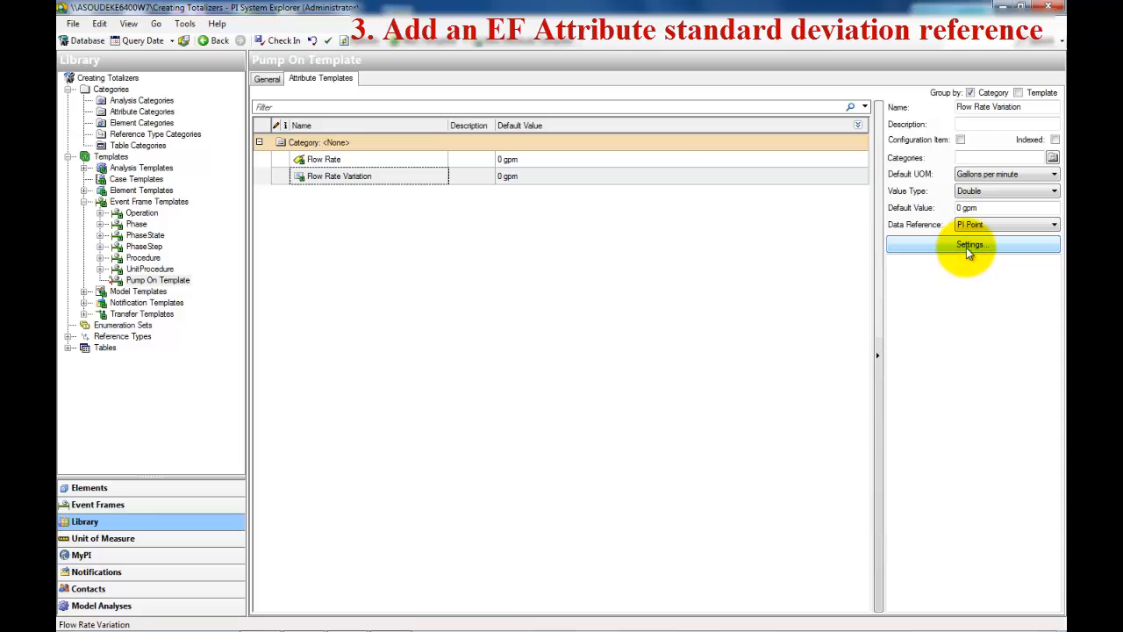
pyautogui.click(967, 246)
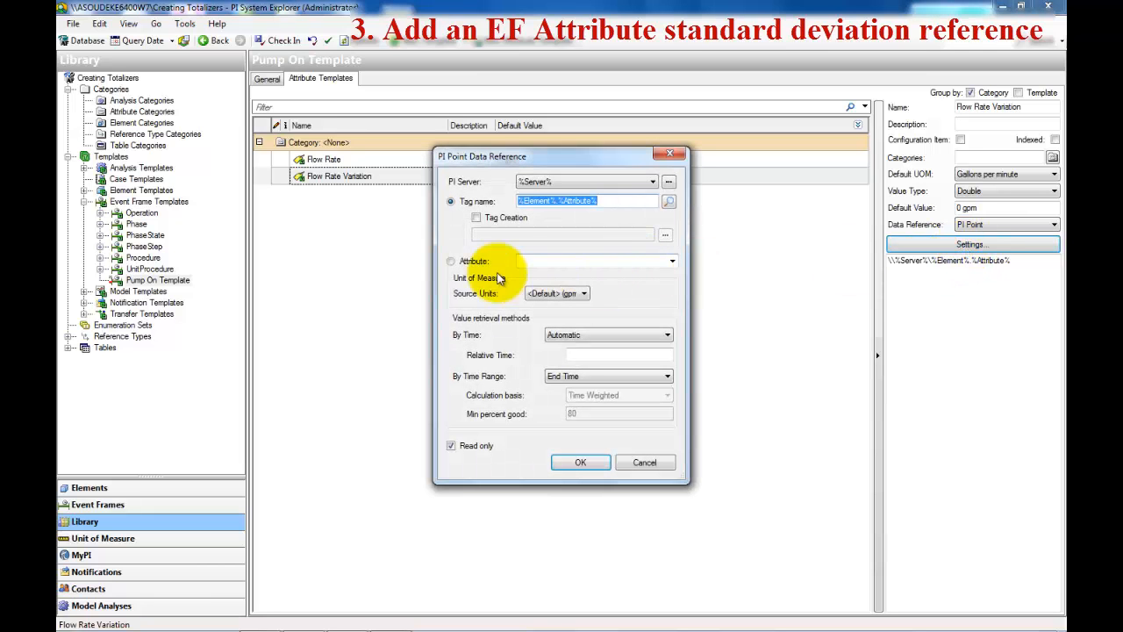
pyautogui.click(672, 261)
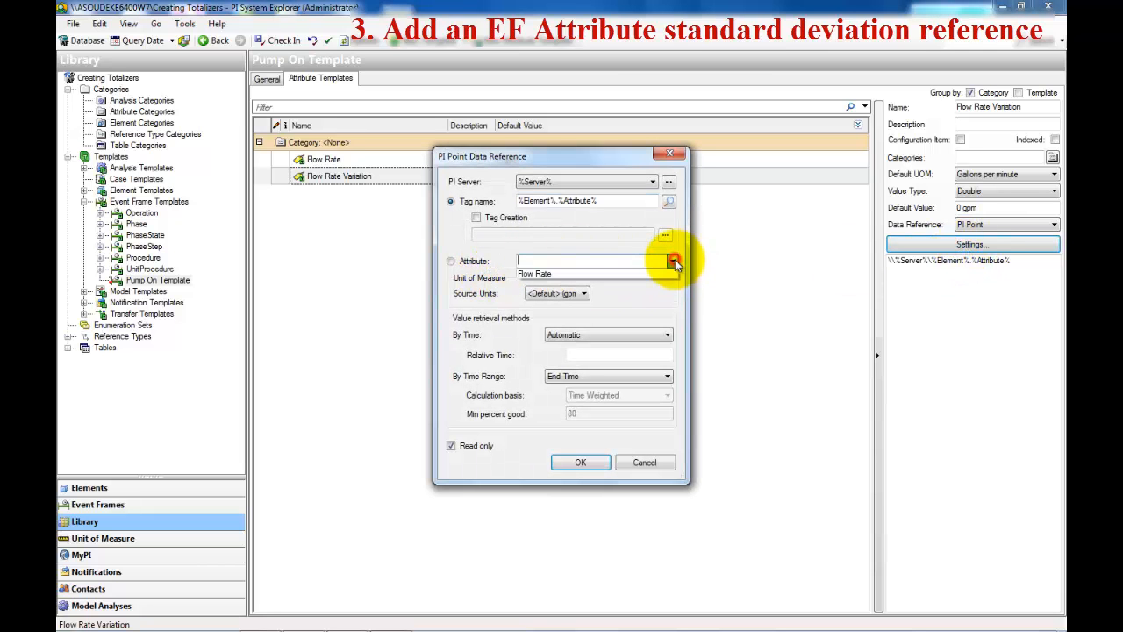
pyautogui.click(631, 273)
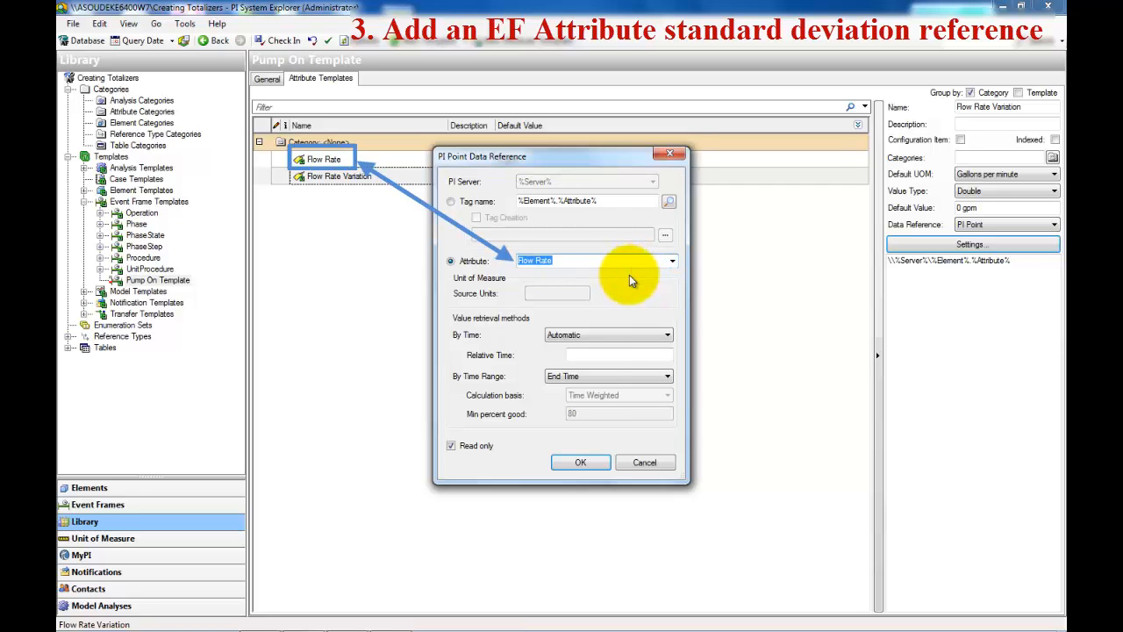
# Step: Set Flow Rate Variation's time range retrieval method to Standard Deviation and accept the data reference settings
pyautogui.click(588, 380)
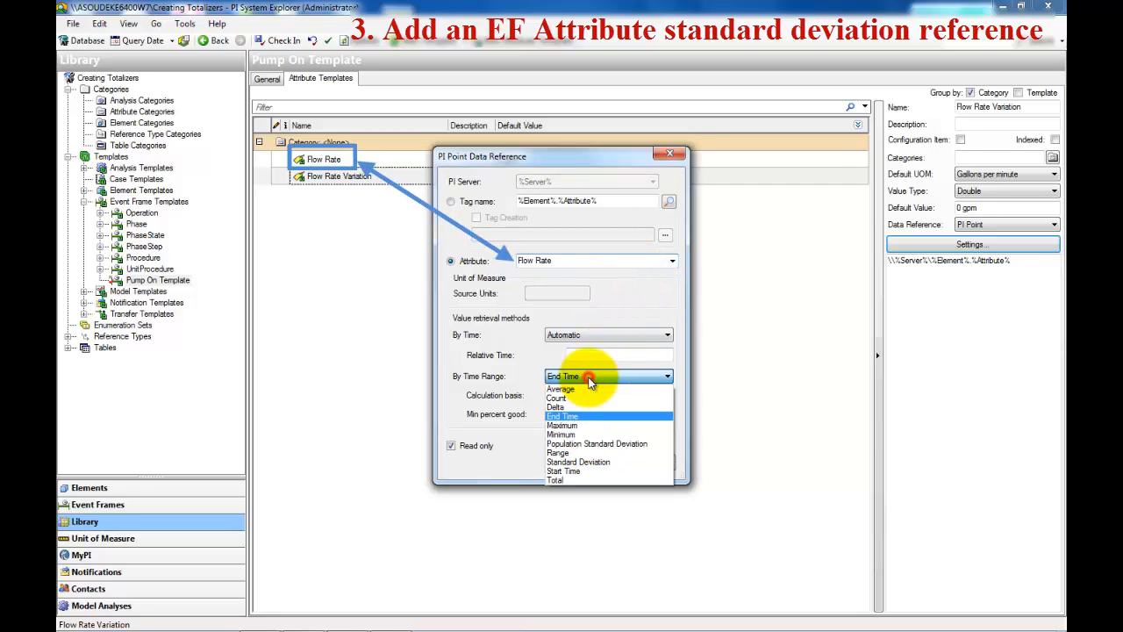
pyautogui.click(579, 462)
pyautogui.click(579, 464)
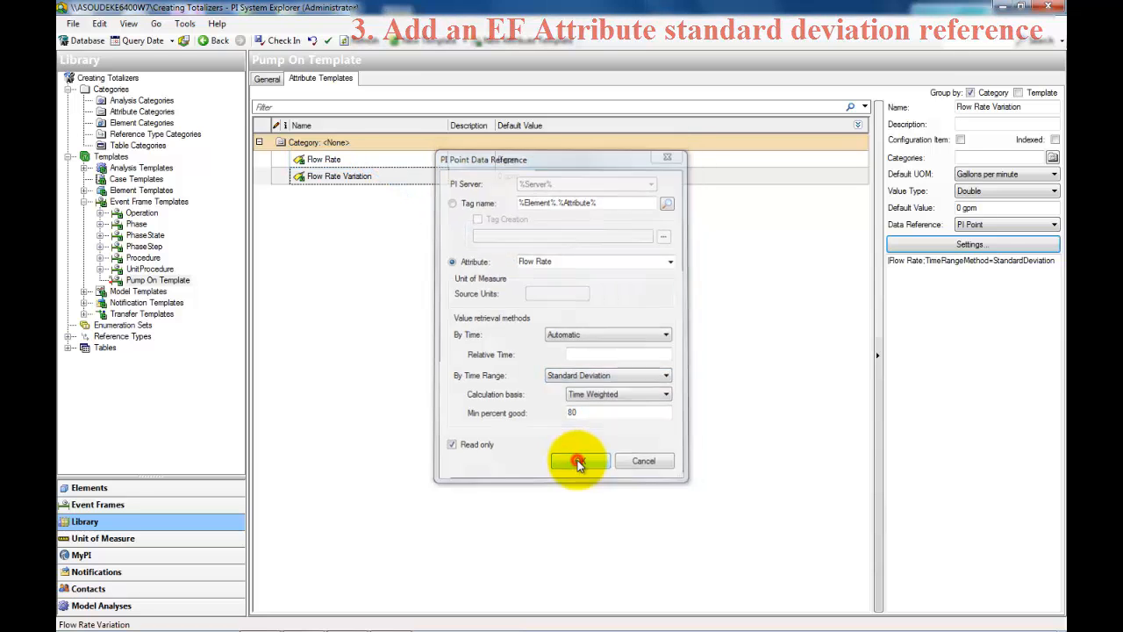
# Step: Add a third attribute template named Duration to the Pump On Template
pyautogui.rightClick(365, 241)
pyautogui.click(388, 248)
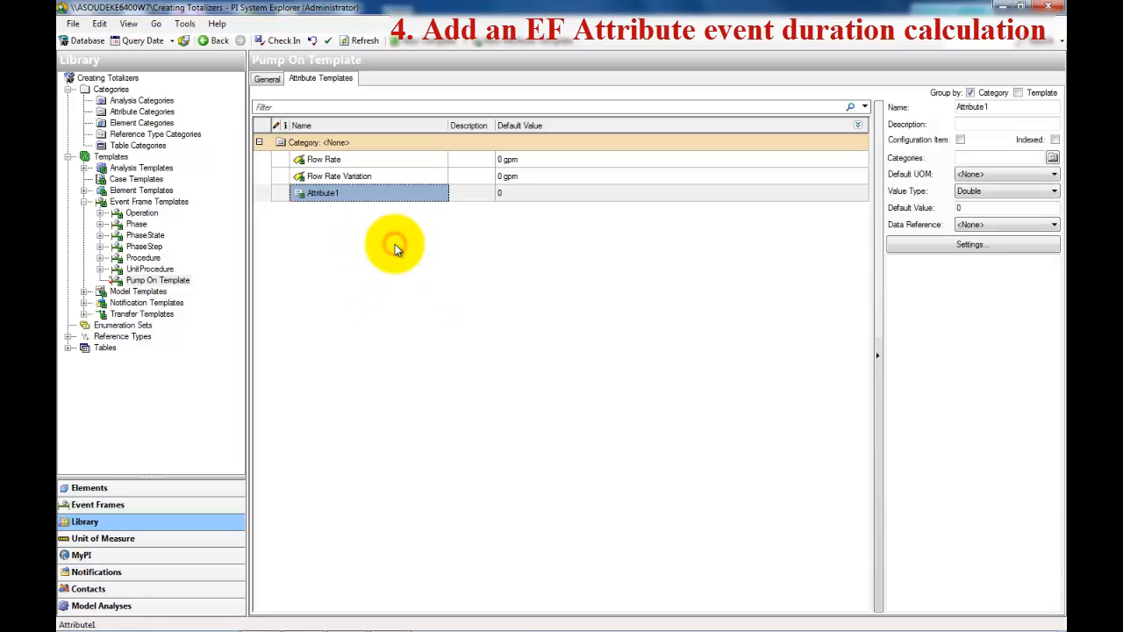
pyautogui.write('Dura')
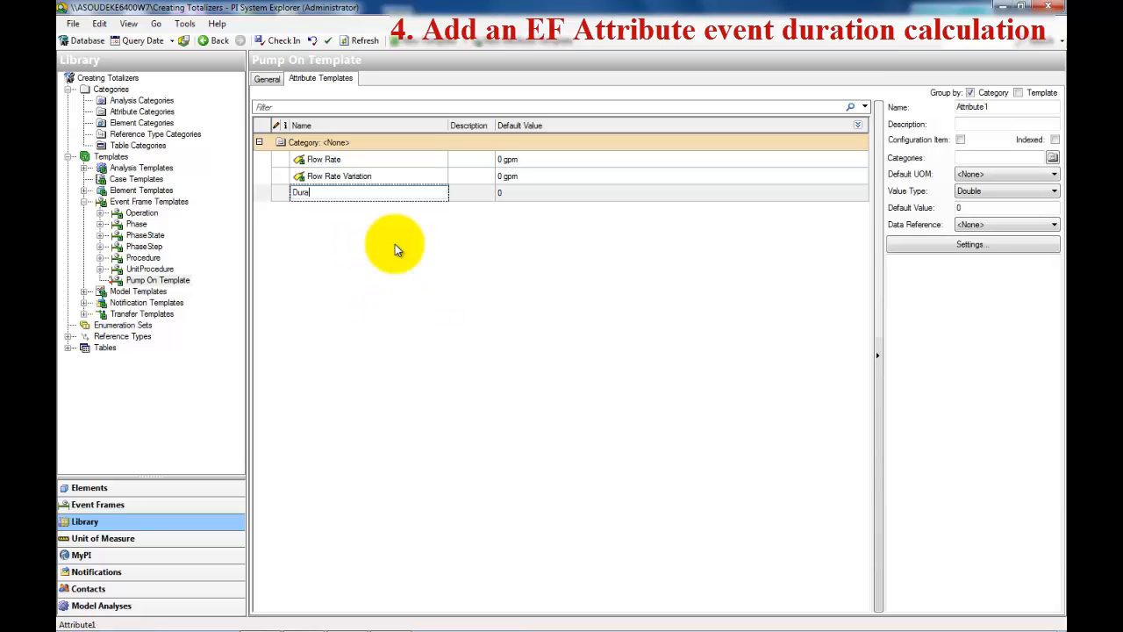
pyautogui.write('tion')
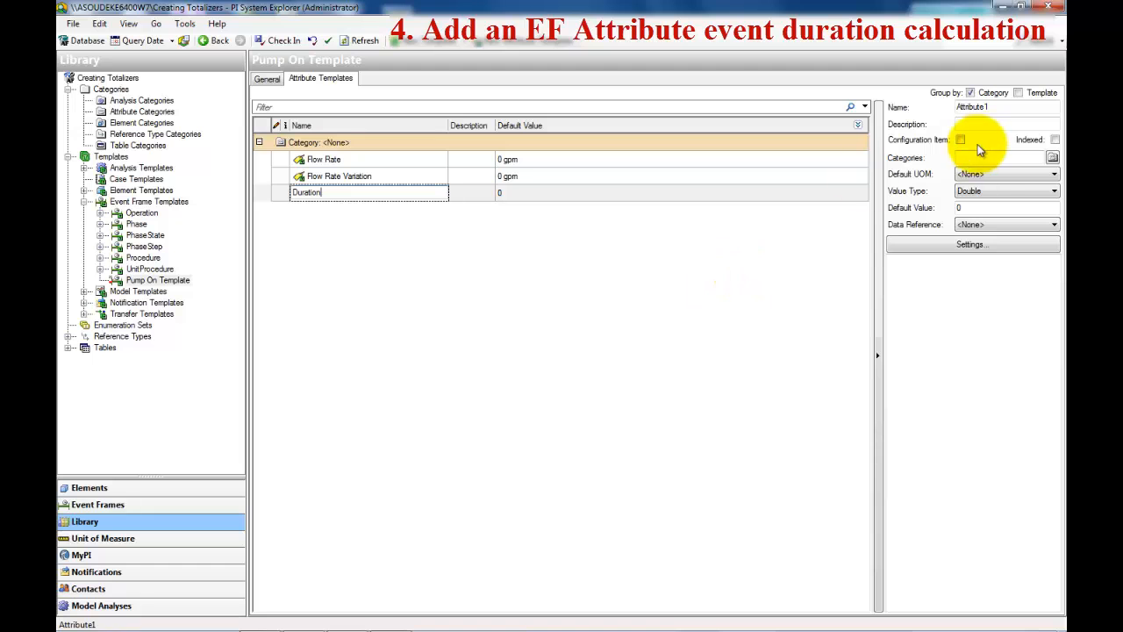
pyautogui.press('Return')
# Step: Set the Duration attribute's default unit of measure to second, from the Time class
pyautogui.click(990, 174)
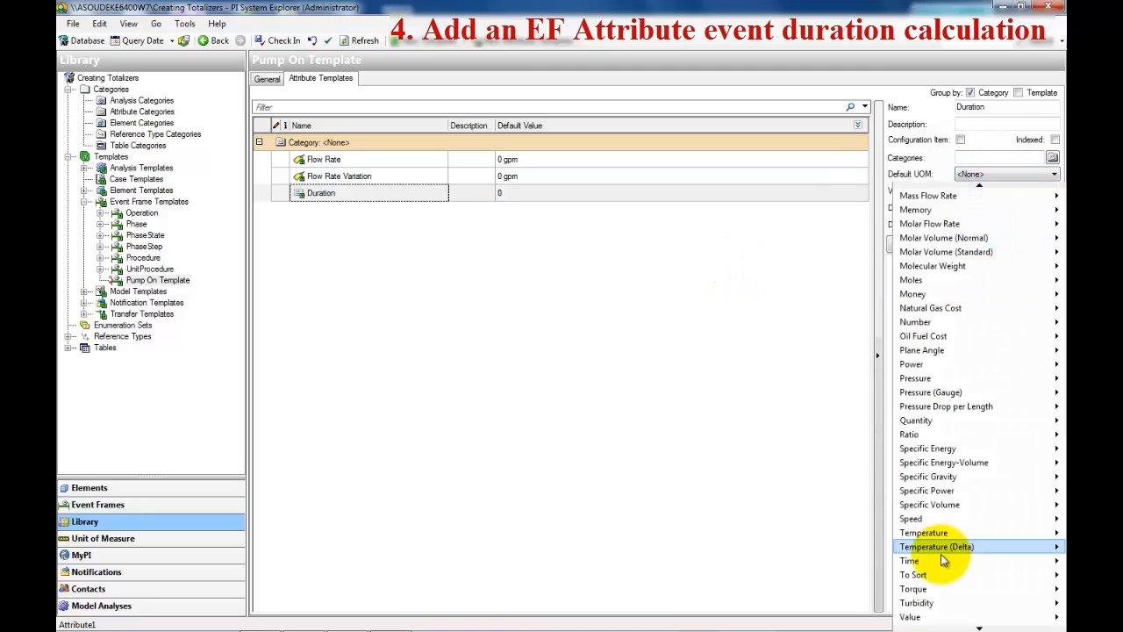
pyautogui.moveTo(939, 561)
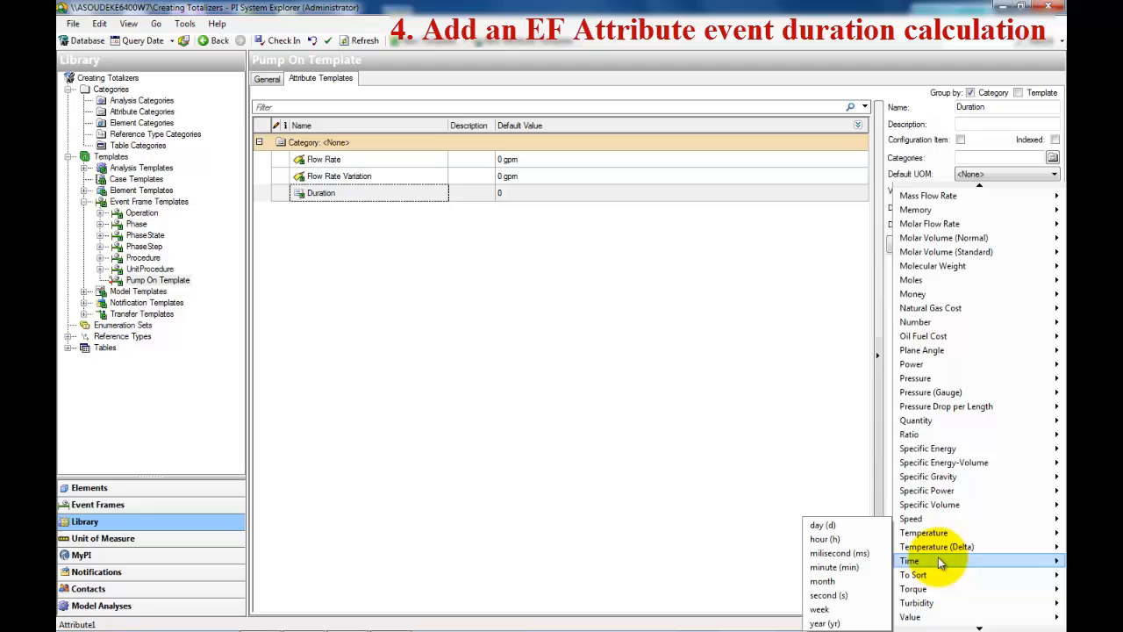
pyautogui.click(818, 595)
# Step: Give Duration a PI Point data reference that points to the Flow Rate attribute
pyautogui.click(976, 225)
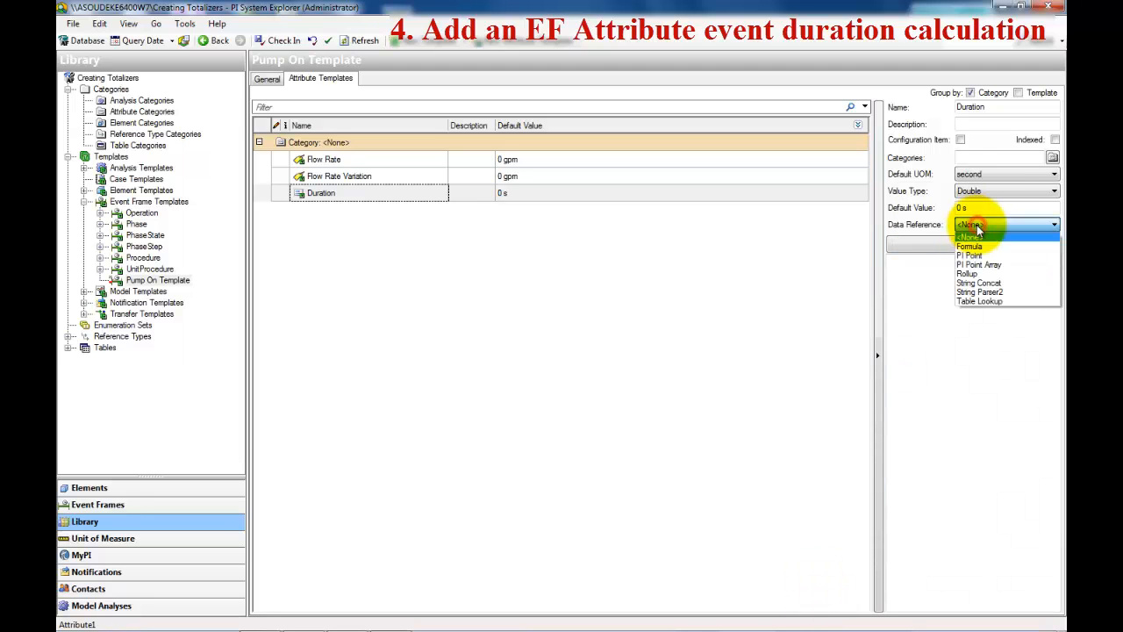
pyautogui.click(971, 255)
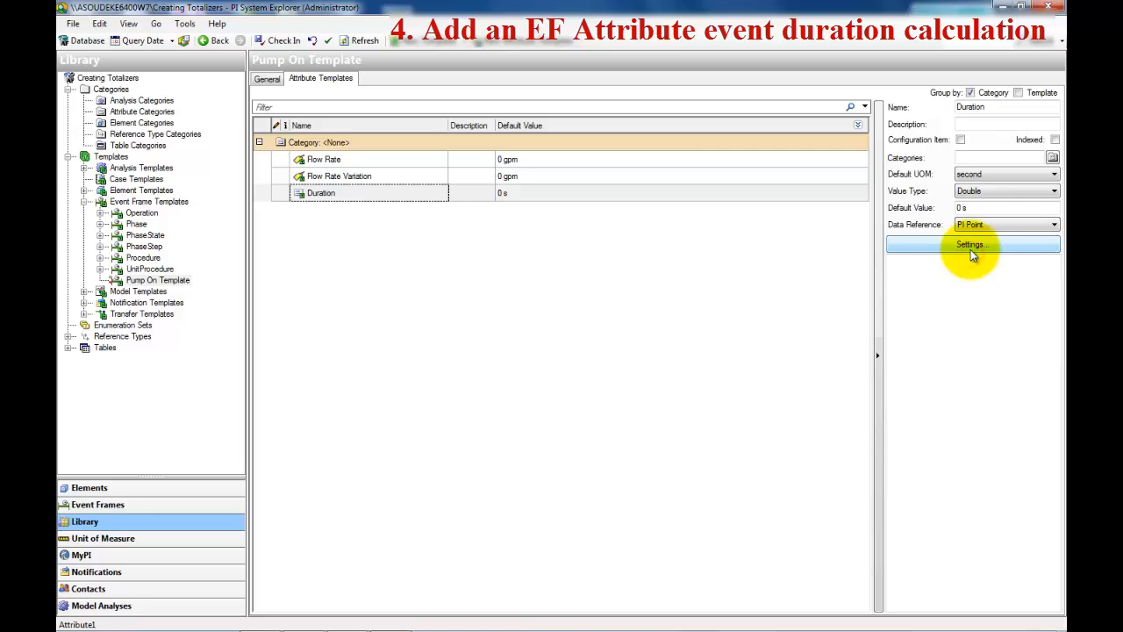
pyautogui.click(971, 245)
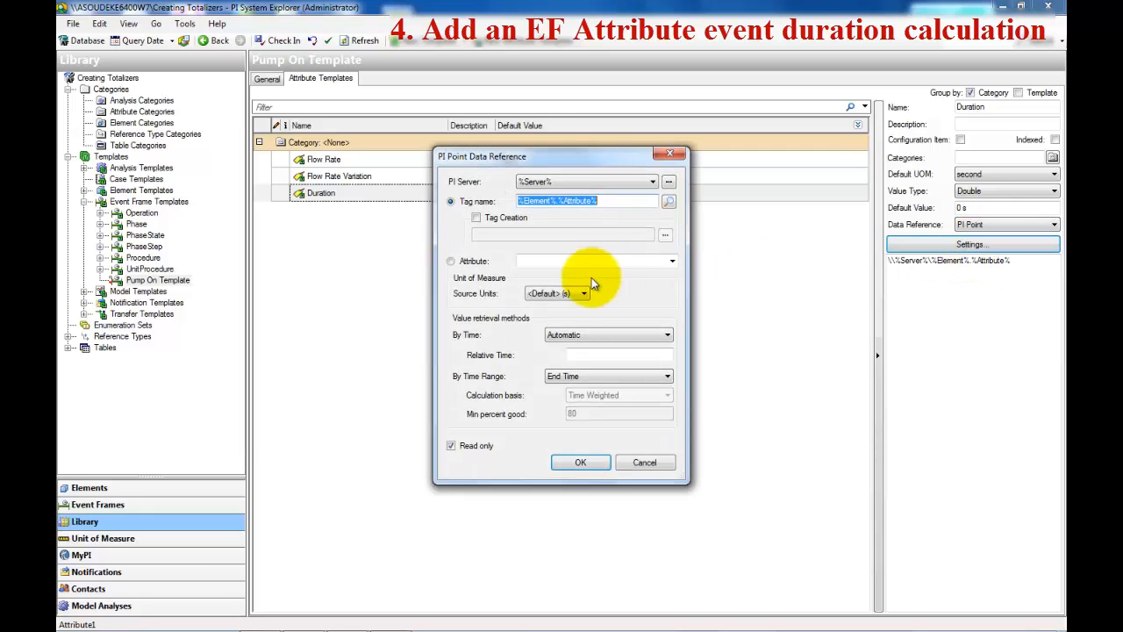
pyautogui.click(672, 261)
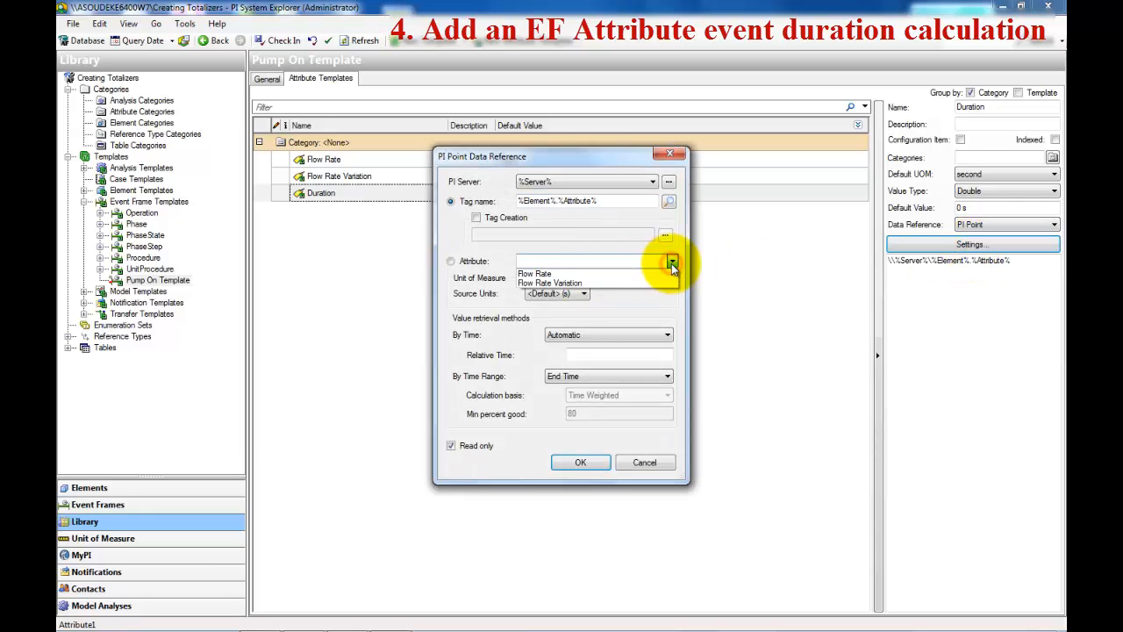
pyautogui.click(663, 273)
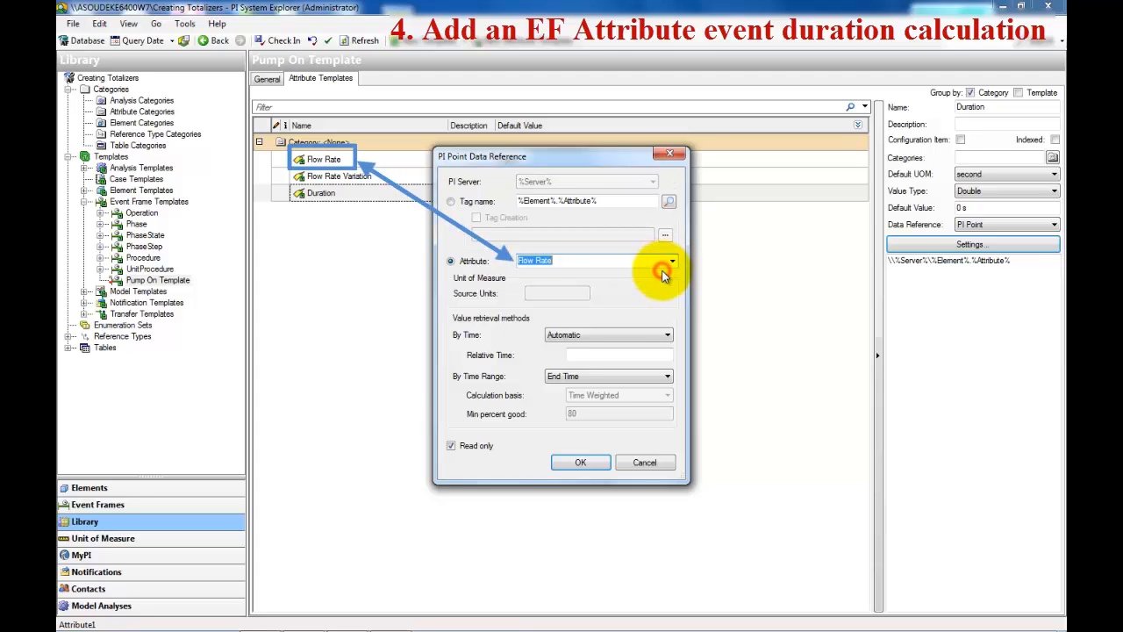
# Step: Set Duration's retrieval method by time to Not Supported and by time range to Count, and accept the data reference settings
pyautogui.click(619, 333)
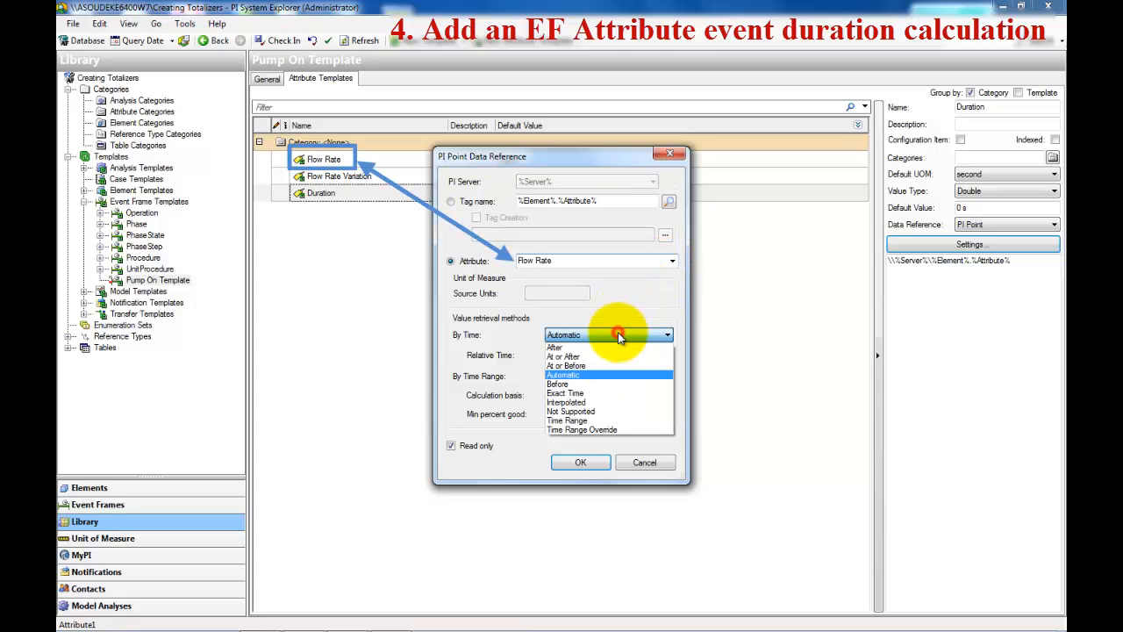
pyautogui.click(595, 411)
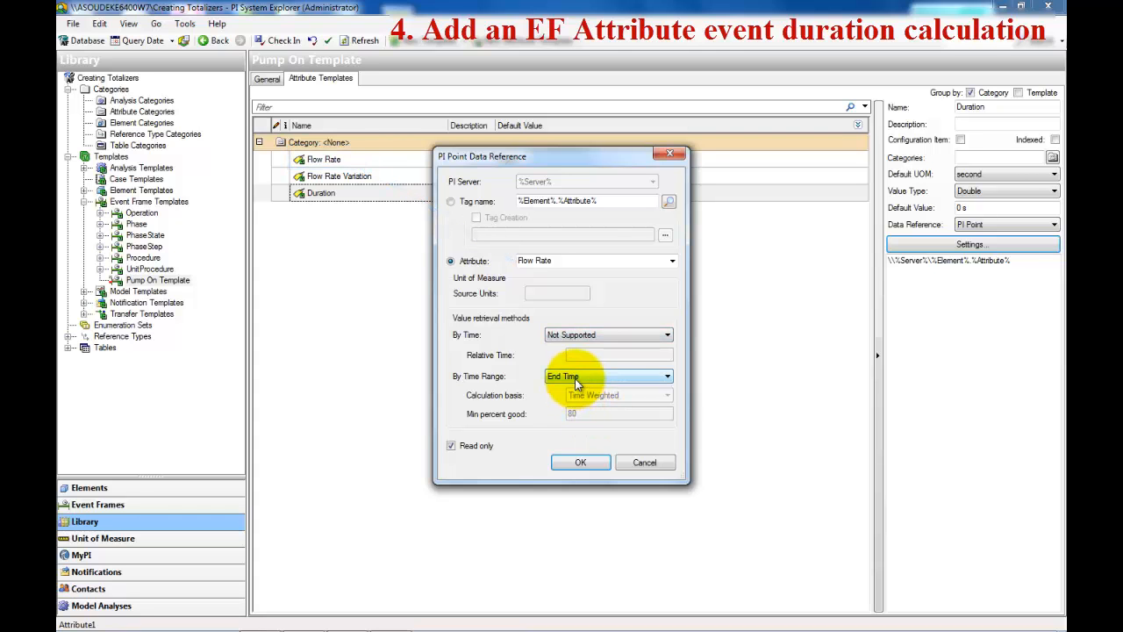
pyautogui.click(574, 378)
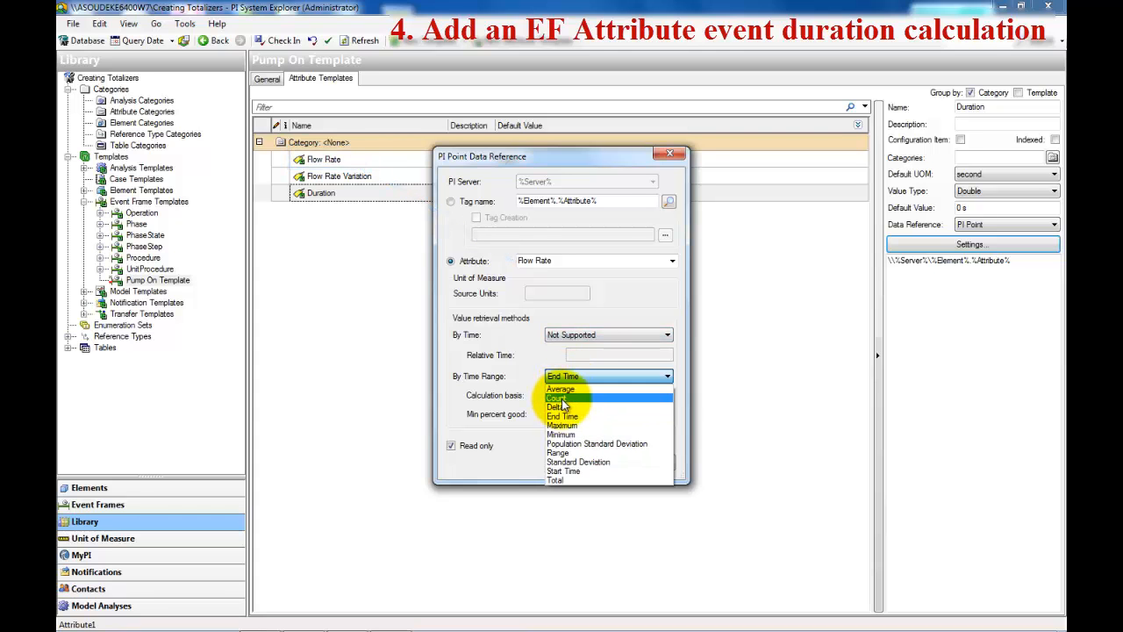
pyautogui.click(559, 397)
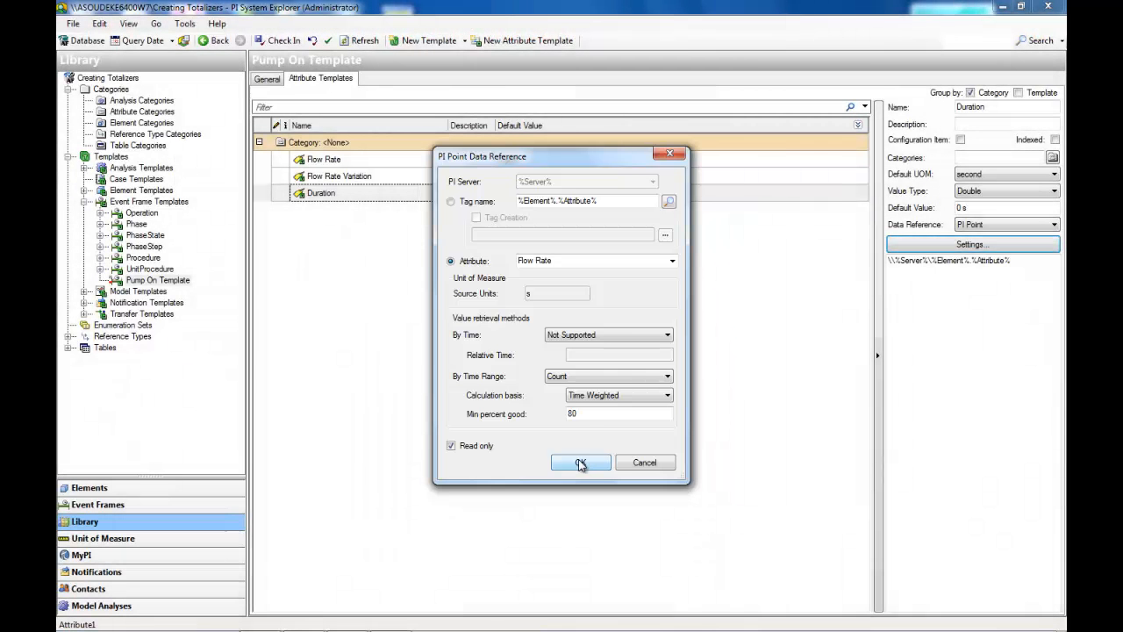
pyautogui.click(580, 463)
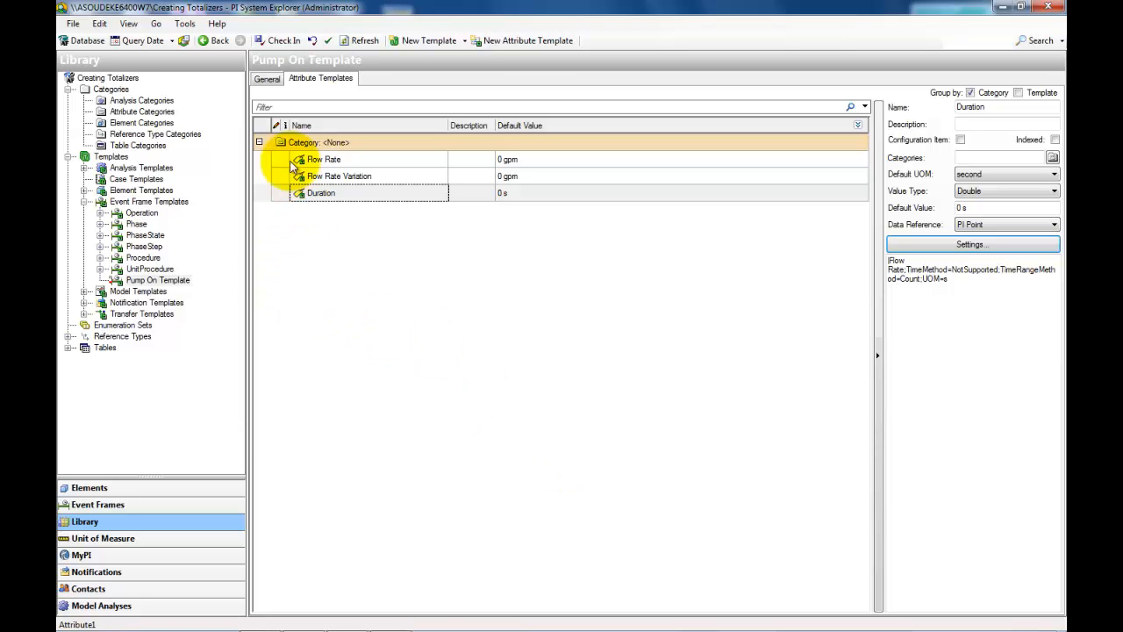
# Step: Show the Pump On Template's general properties and check in all changes to the database
pyautogui.click(271, 81)
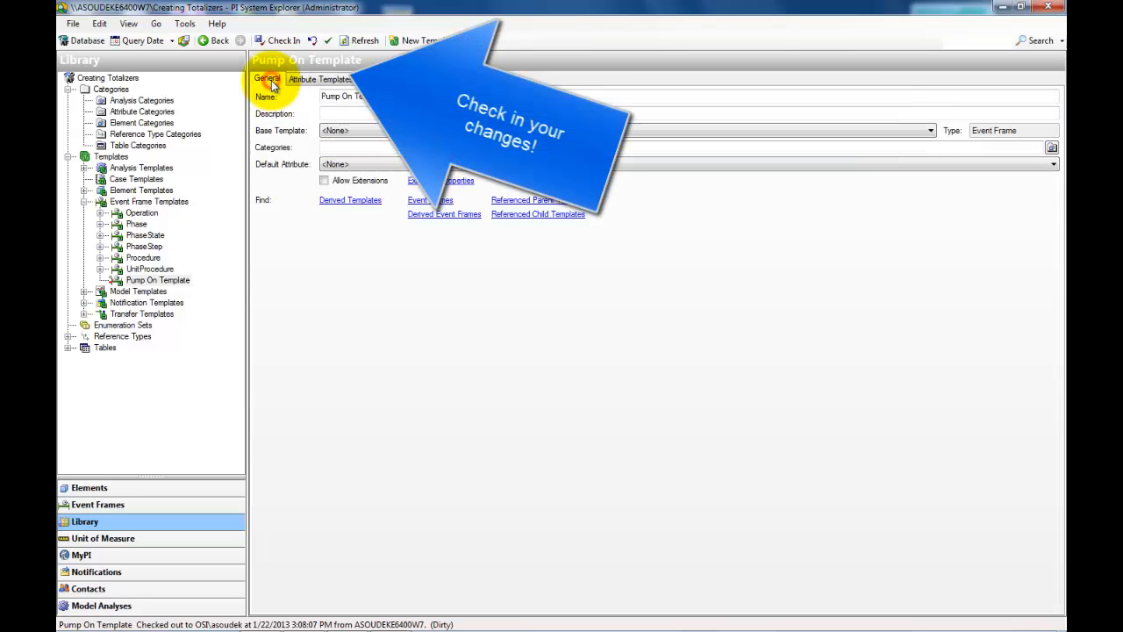
pyautogui.click(273, 41)
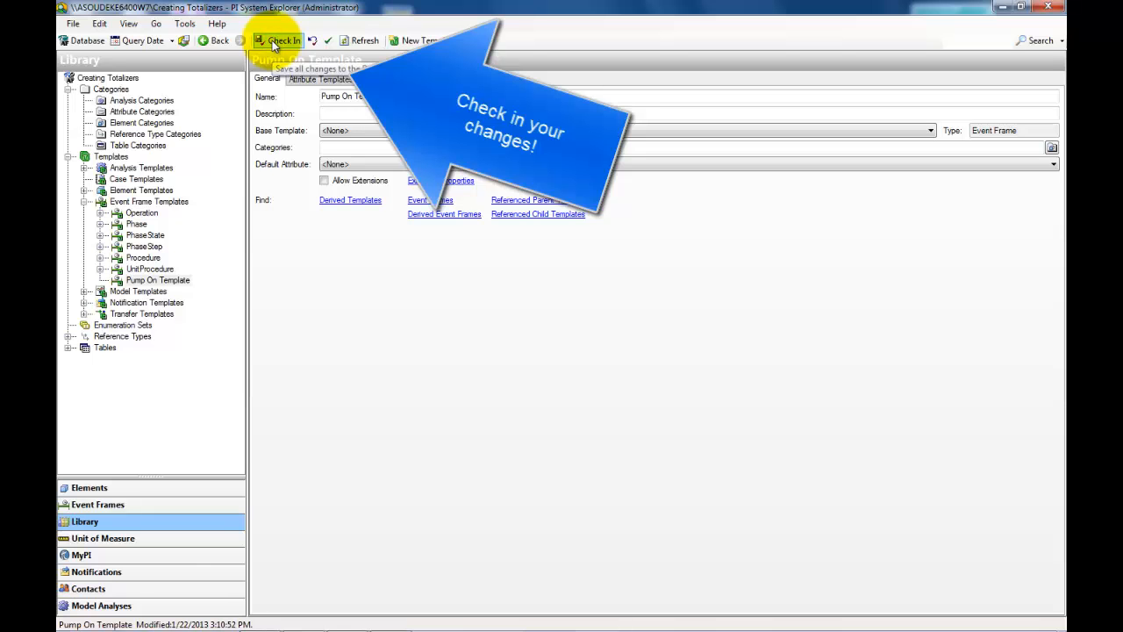
# Step: Find and launch PI Event Frames Interface Manager, and look through the existing interfaces
pyautogui.click(76, 620)
pyautogui.write('interf')
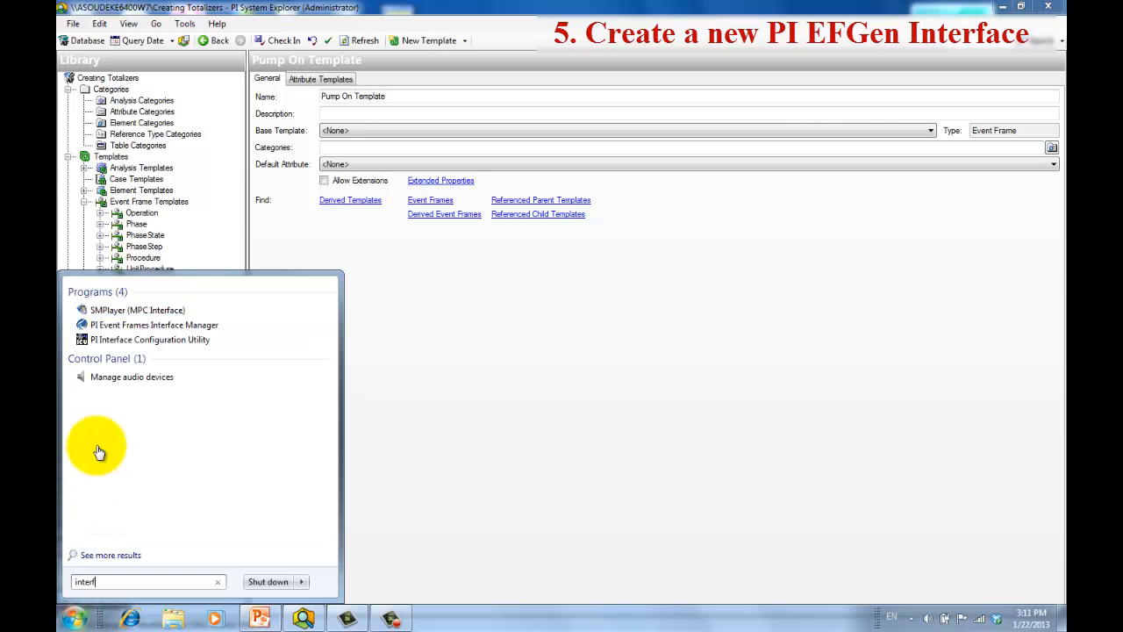
pyautogui.click(152, 326)
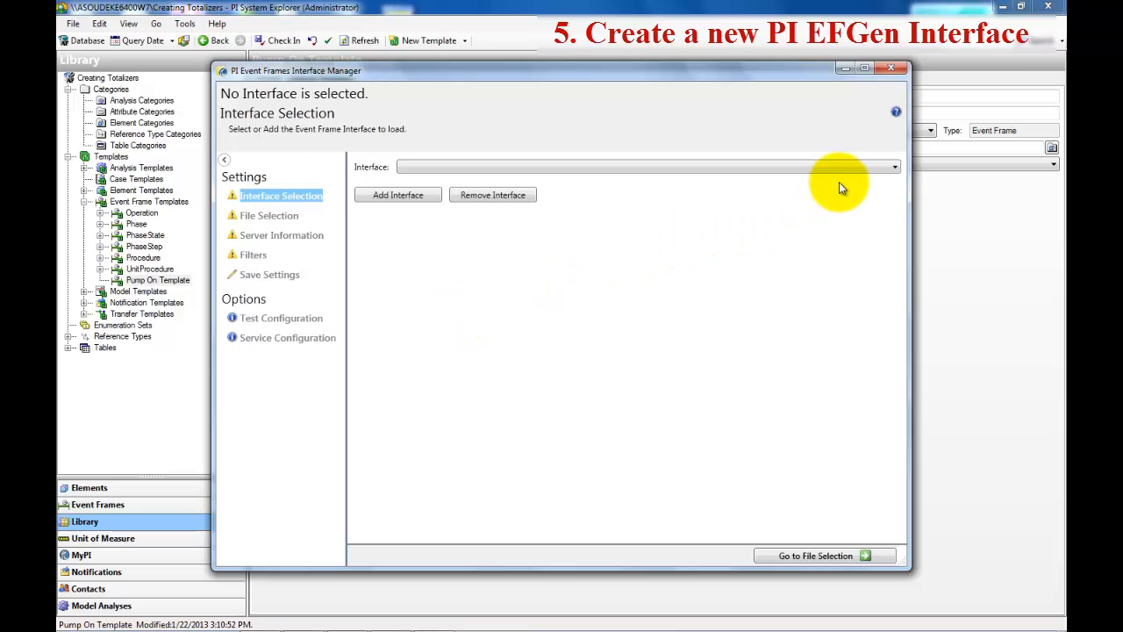
pyautogui.click(893, 169)
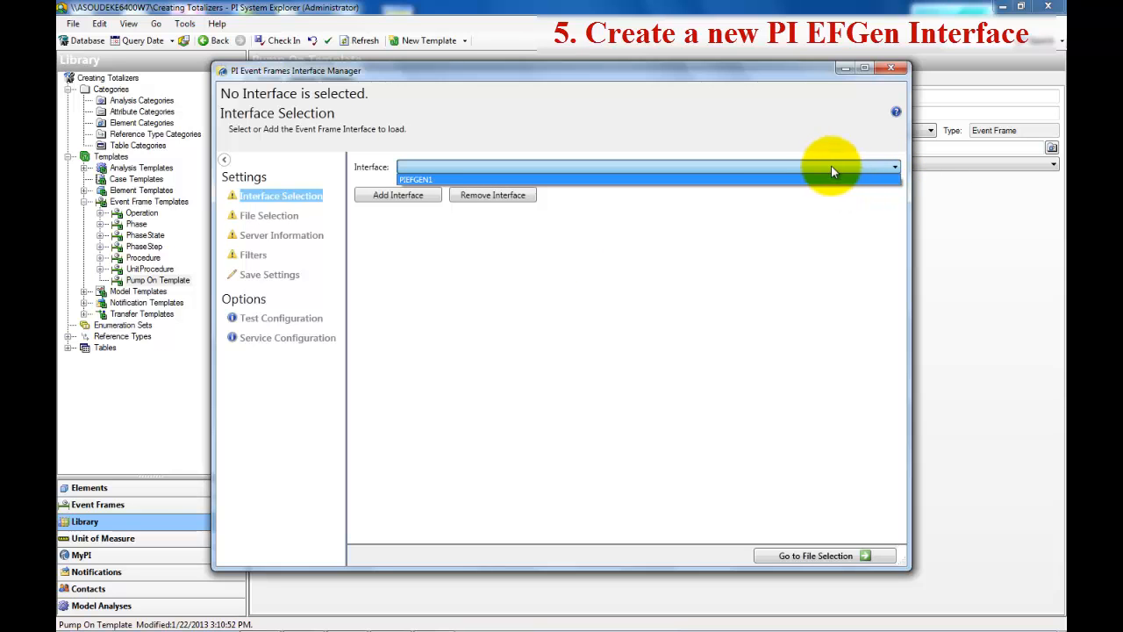
# Step: Add a new interface with service ID 2, using PIEFGEN.exe from C:\Program Files\pipc\Interfaces\EFGEN
pyautogui.click(393, 196)
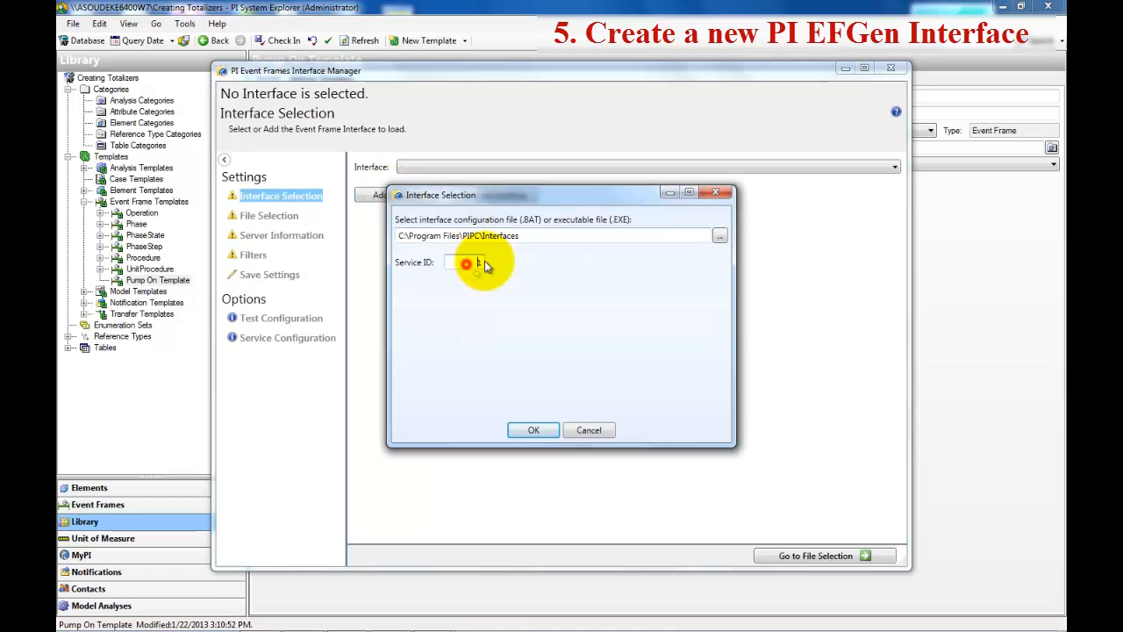
pyautogui.click(720, 237)
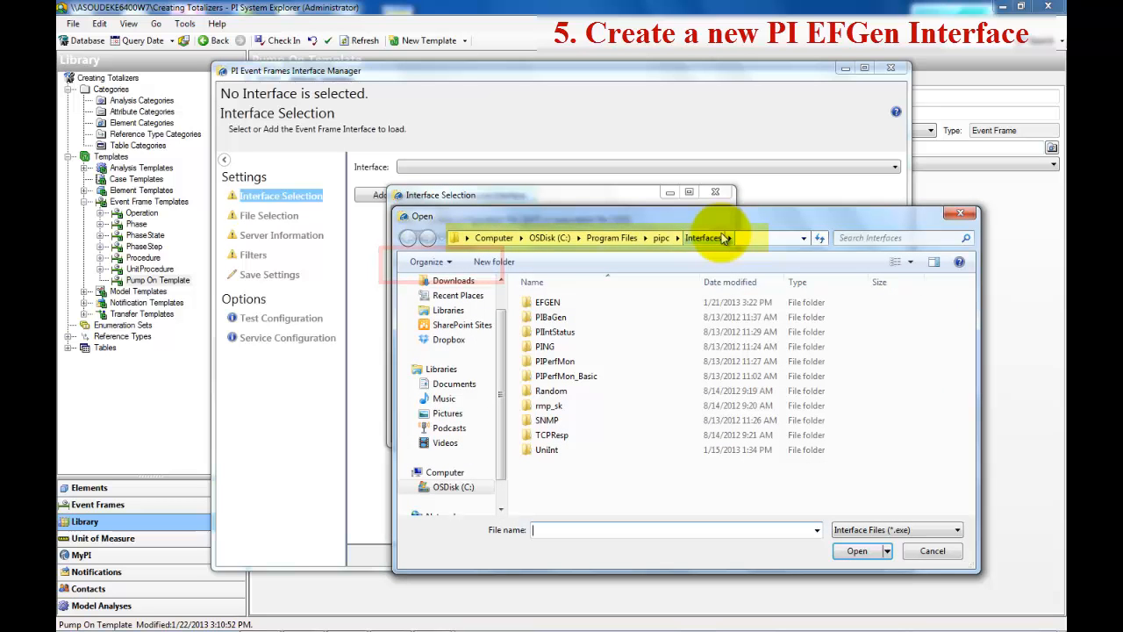
pyautogui.doubleClick(541, 304)
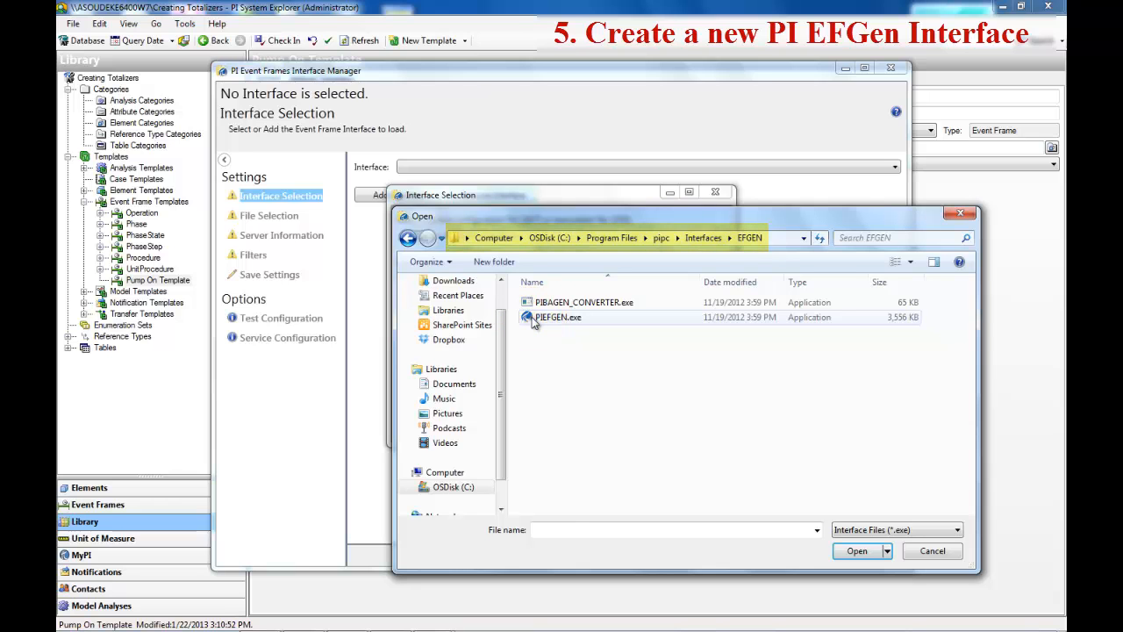
pyautogui.doubleClick(532, 317)
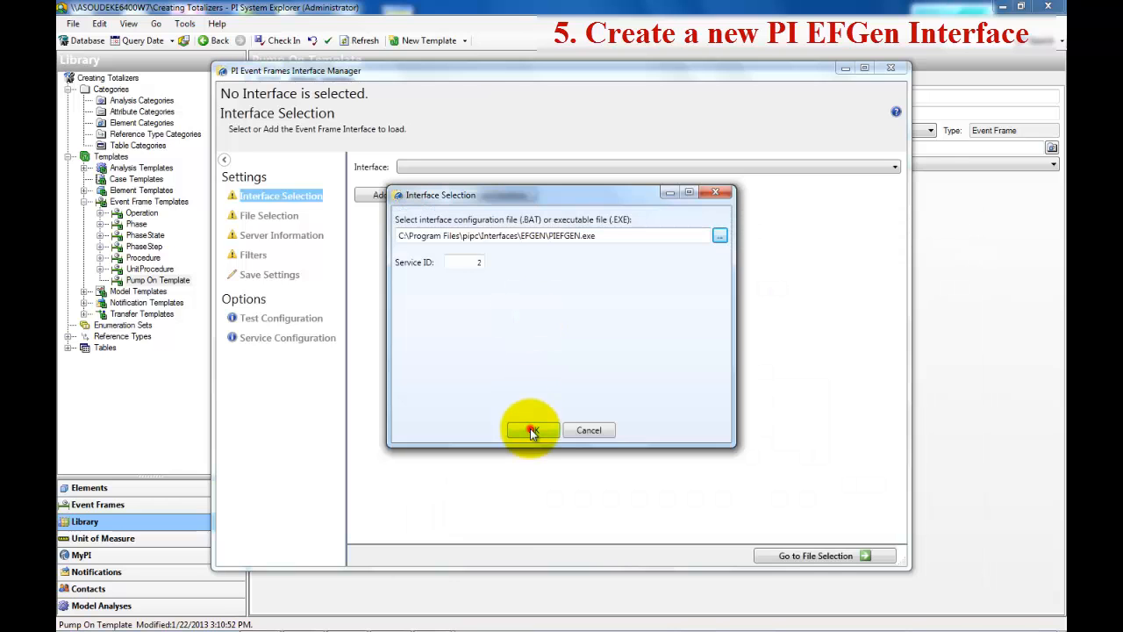
pyautogui.click(532, 430)
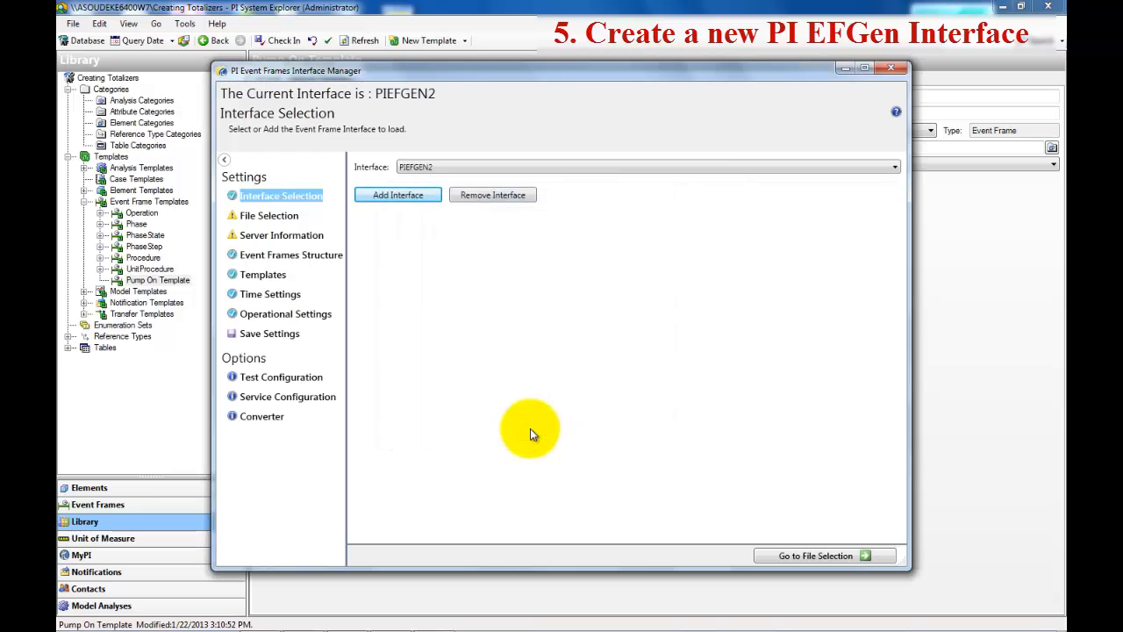
# Step: Set the interface ID to 2 in the new interface's operational settings
pyautogui.click(291, 317)
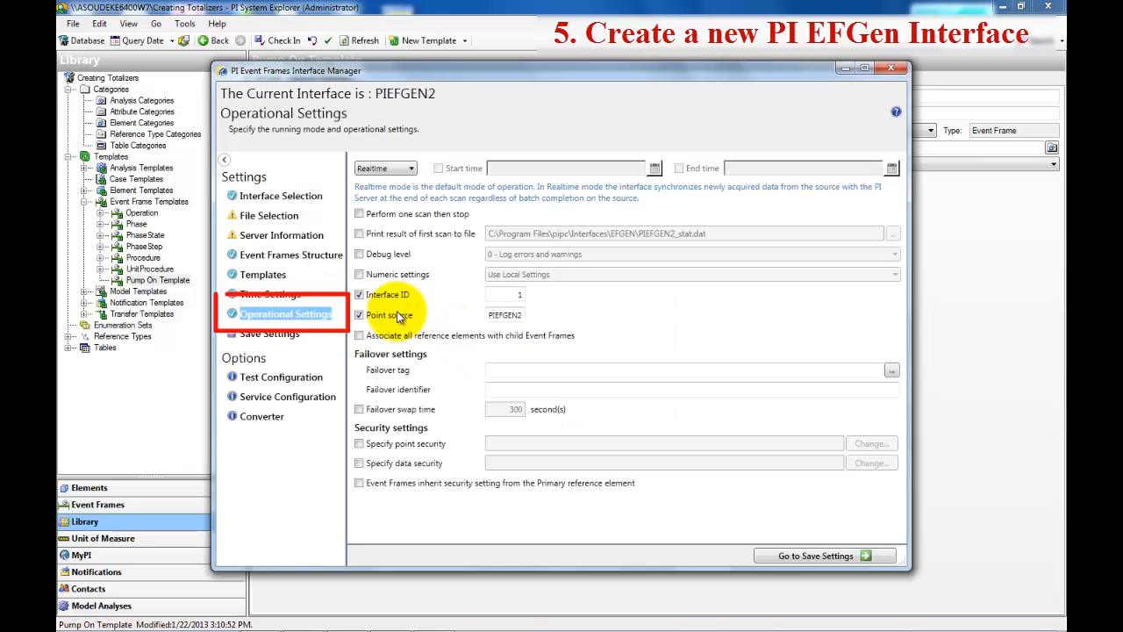
pyautogui.click(517, 293)
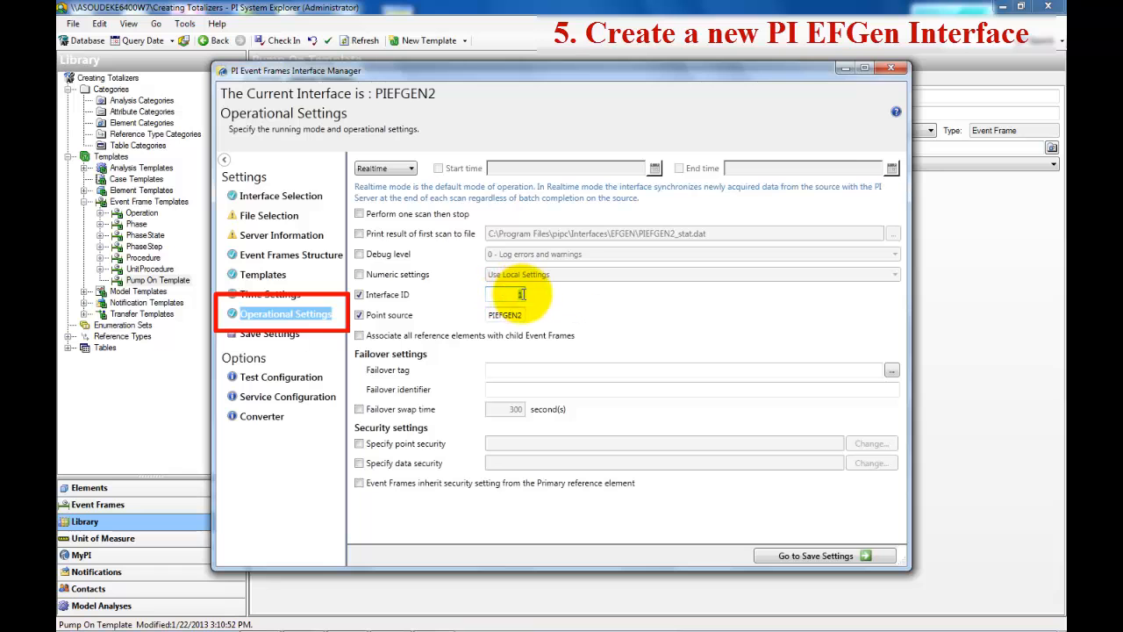
pyautogui.write('2')
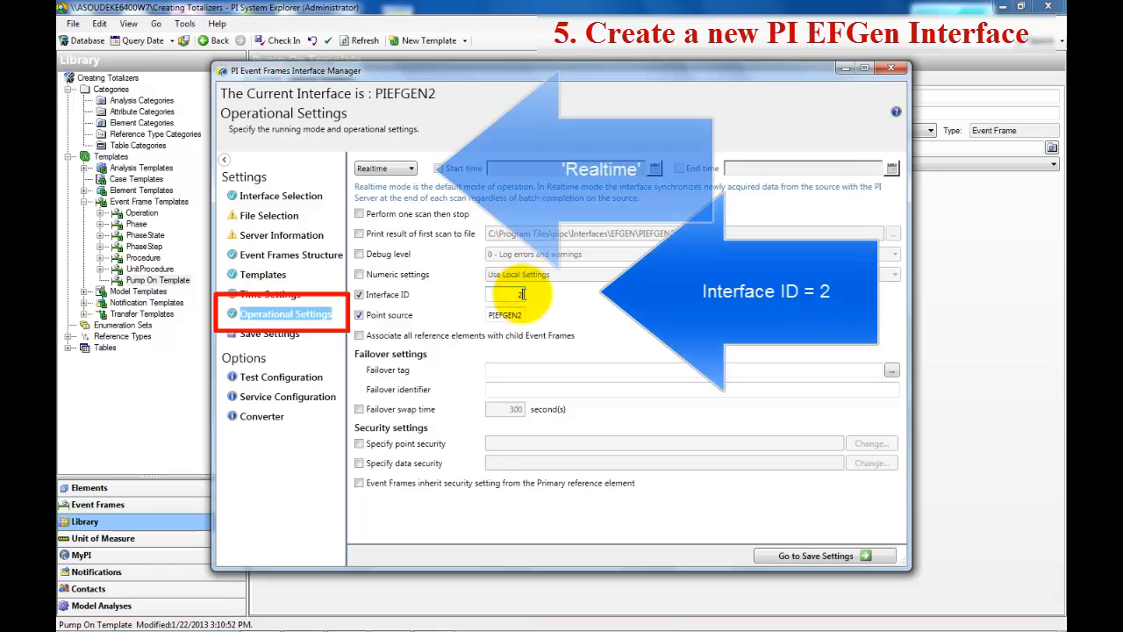
# Step: Review the new interface's file selection and set its PI Server to ASOUDEKE6400W7
pyautogui.click(283, 222)
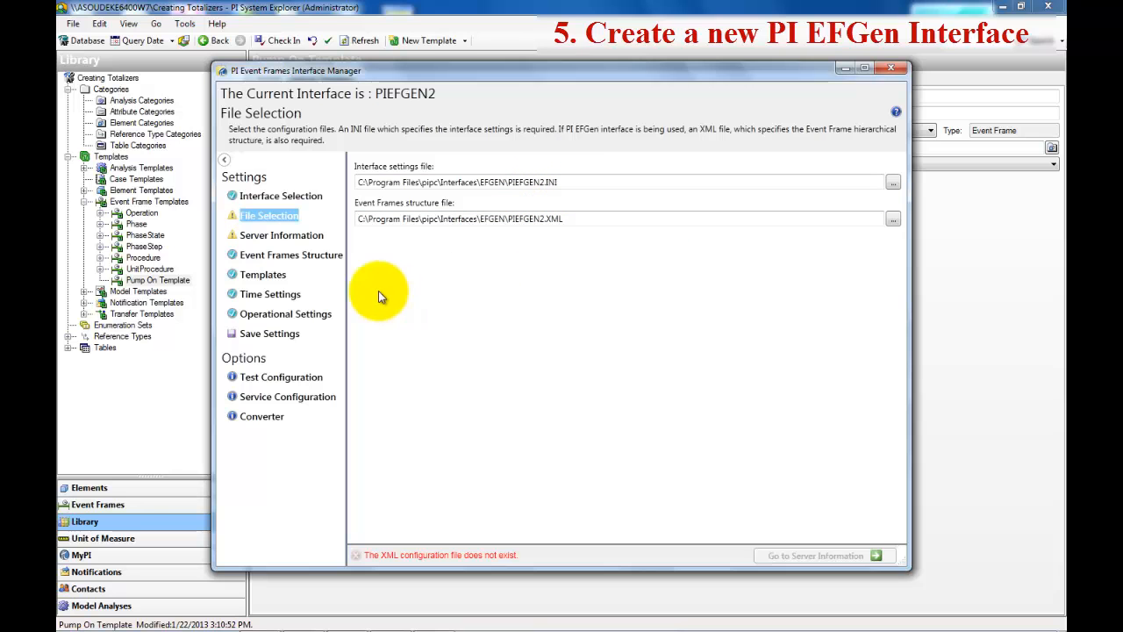
pyautogui.click(279, 237)
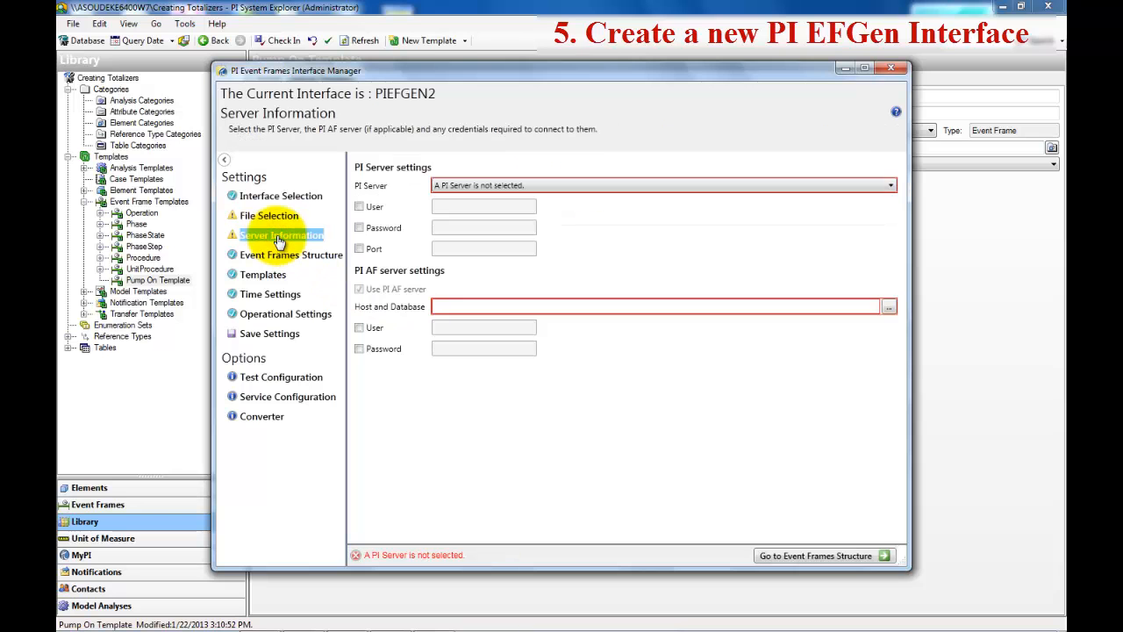
pyautogui.click(515, 185)
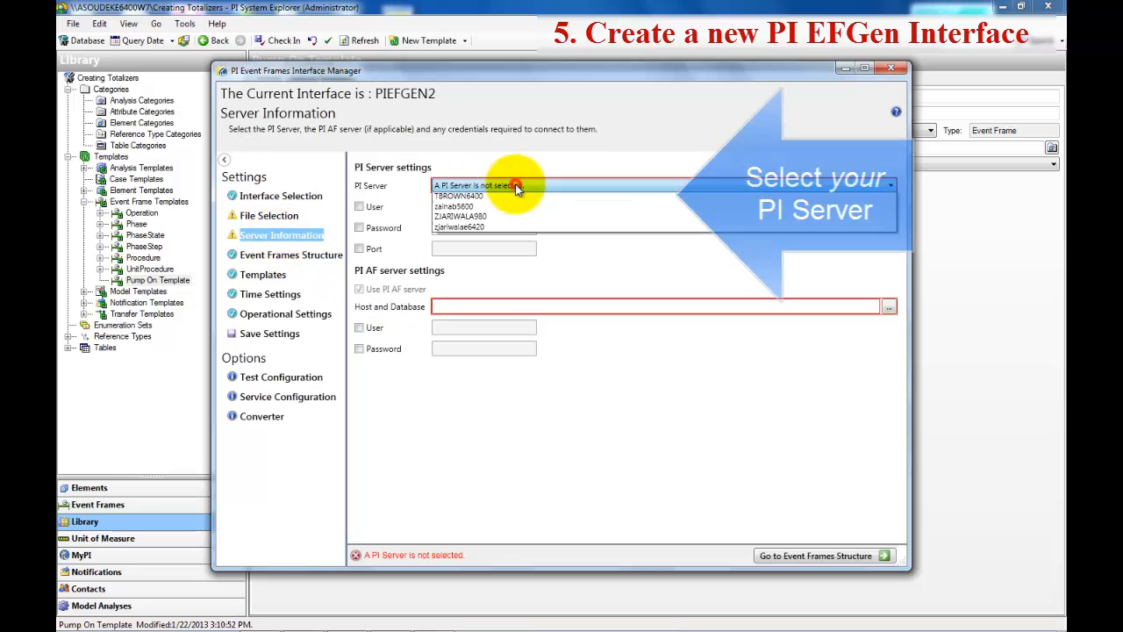
pyautogui.click(496, 216)
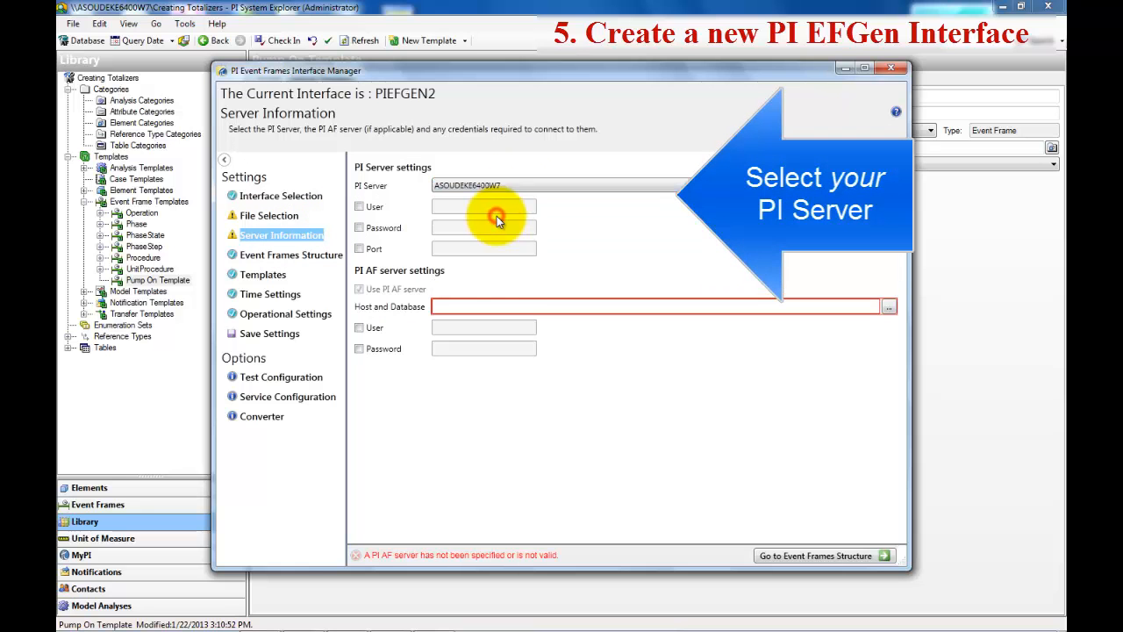
# Step: Connect to the ASOUDEKE6400W7 AF server and choose Creating Totalizers as the interface's host database
pyautogui.click(890, 309)
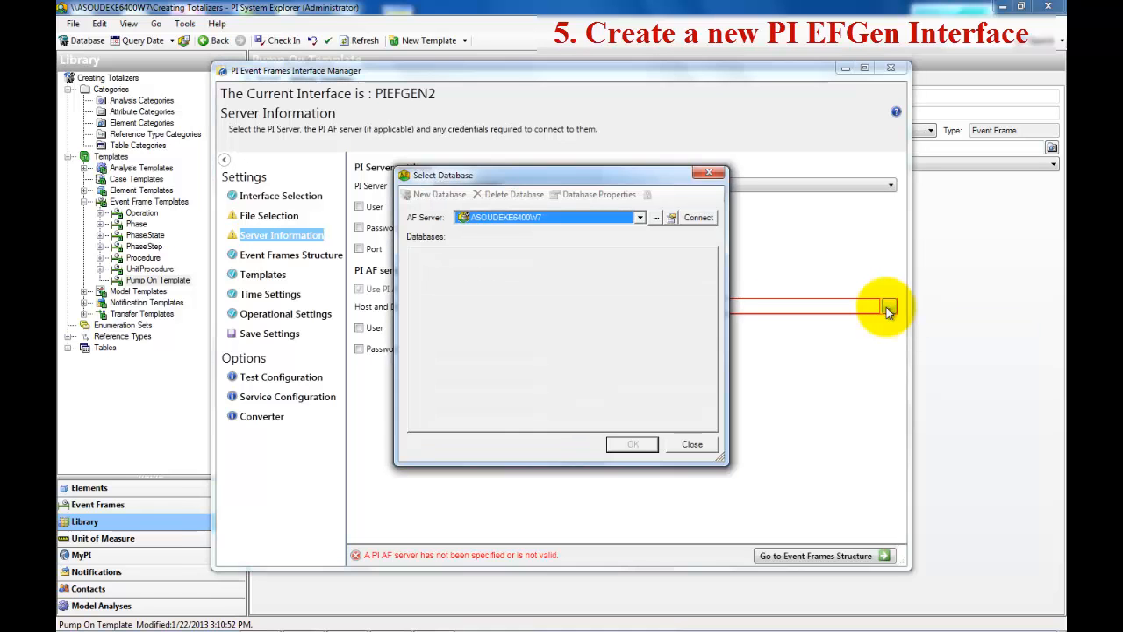
pyautogui.click(696, 216)
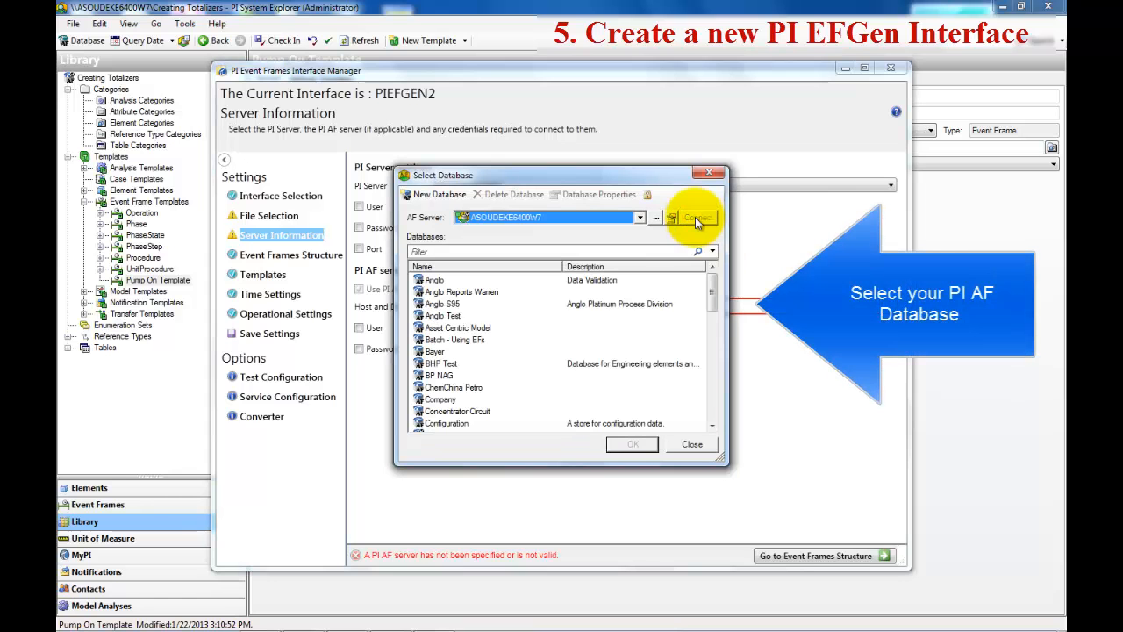
pyautogui.click(713, 396)
pyautogui.click(441, 279)
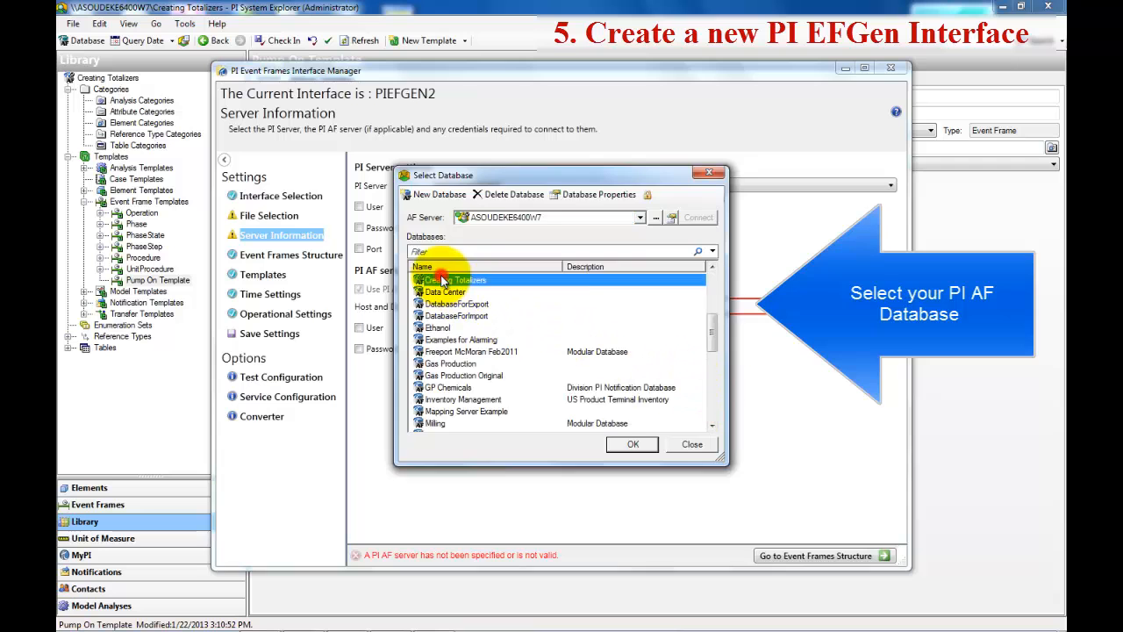
pyautogui.doubleClick(442, 279)
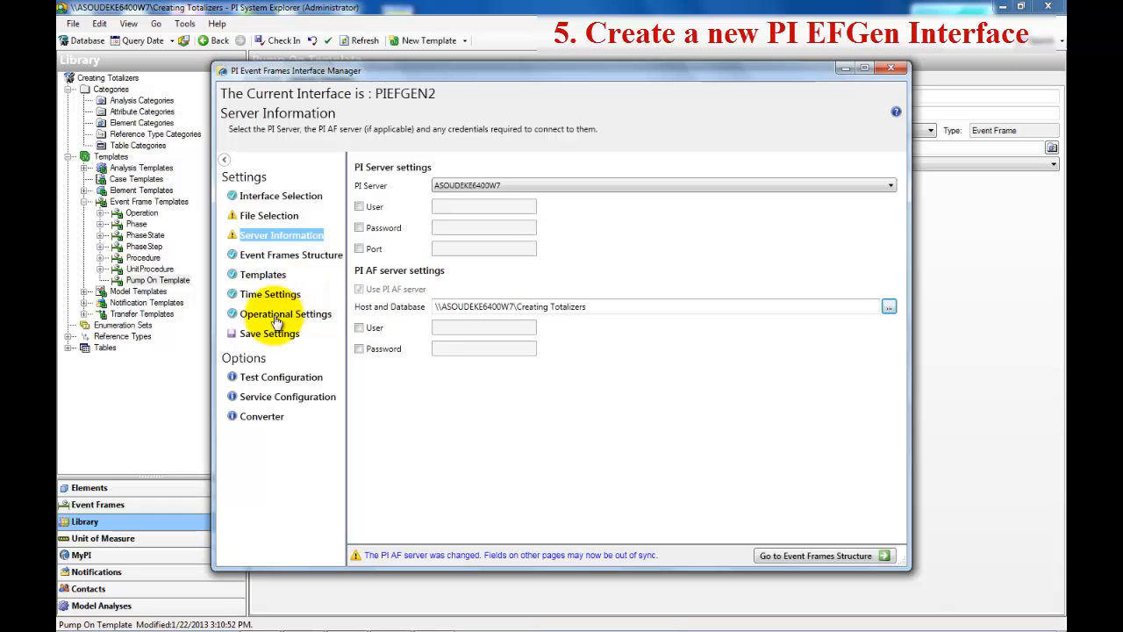
# Step: Save the PIEFGEN2 interface settings and recheck its server information and file selection
pyautogui.click(269, 334)
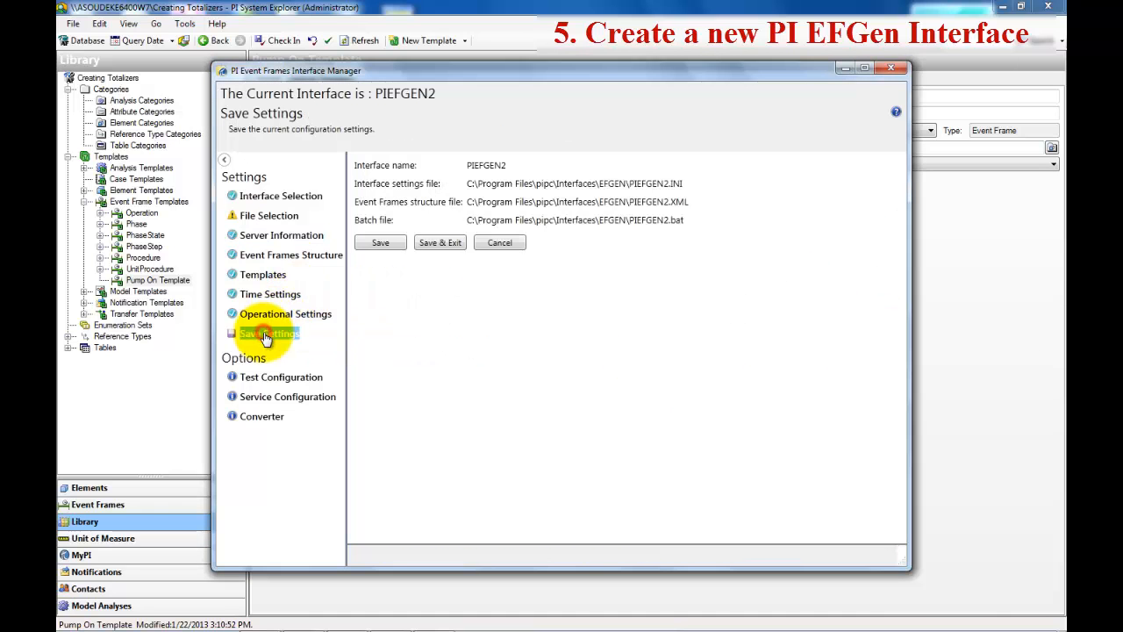
pyautogui.click(380, 243)
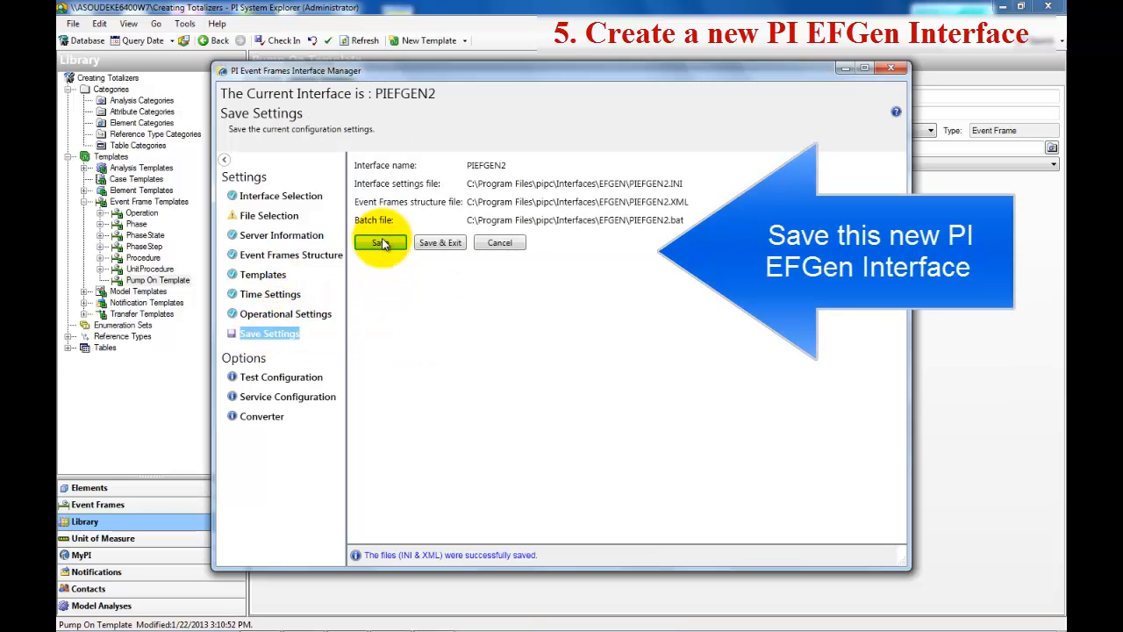
pyautogui.click(282, 237)
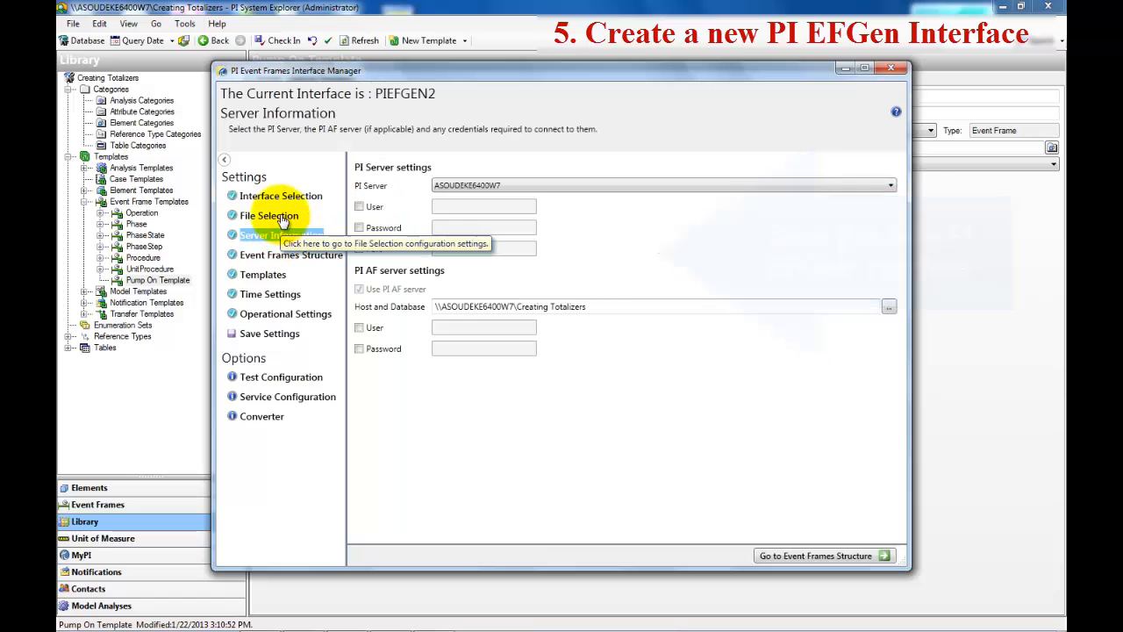
pyautogui.click(281, 218)
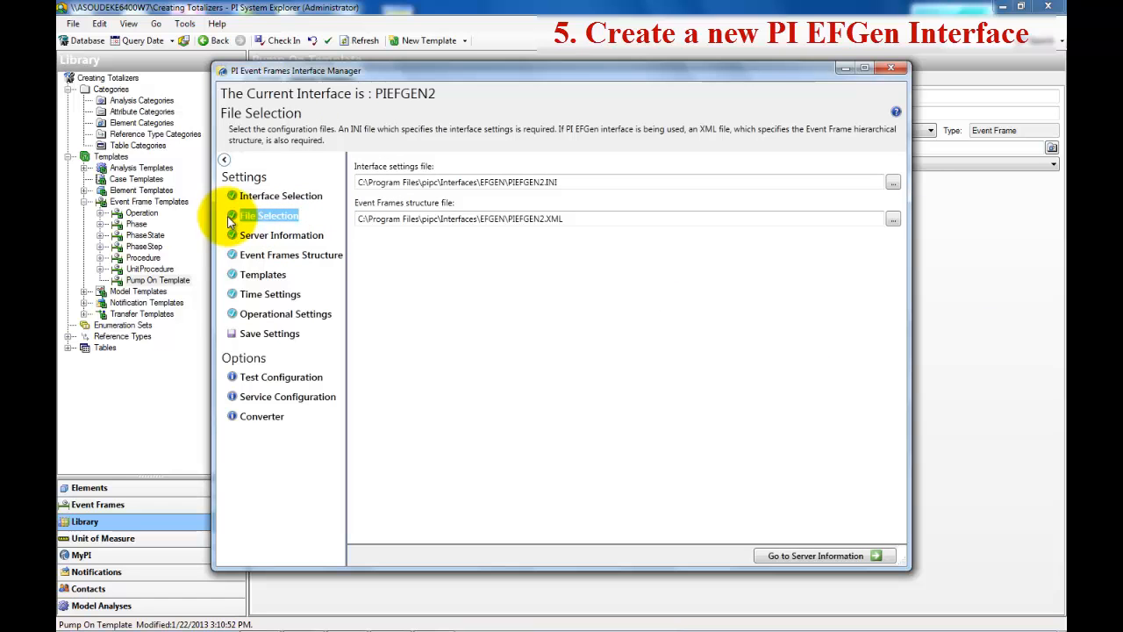
# Step: Add a new event frame to the interface's event frames structure with the configuration name Pump Status
pyautogui.click(317, 261)
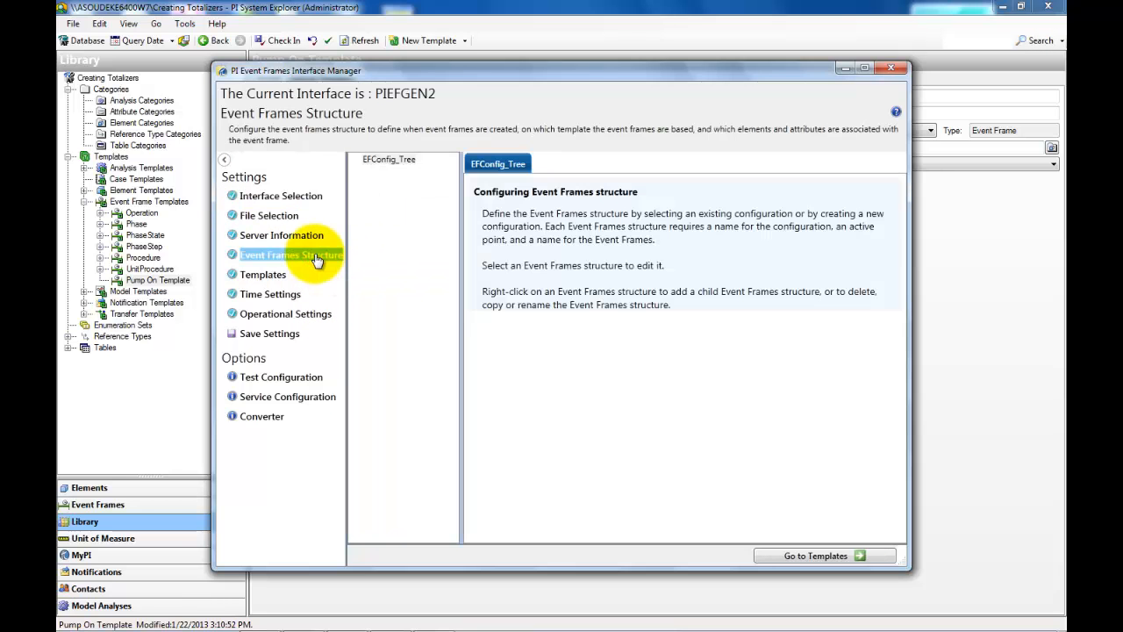
pyautogui.rightClick(387, 159)
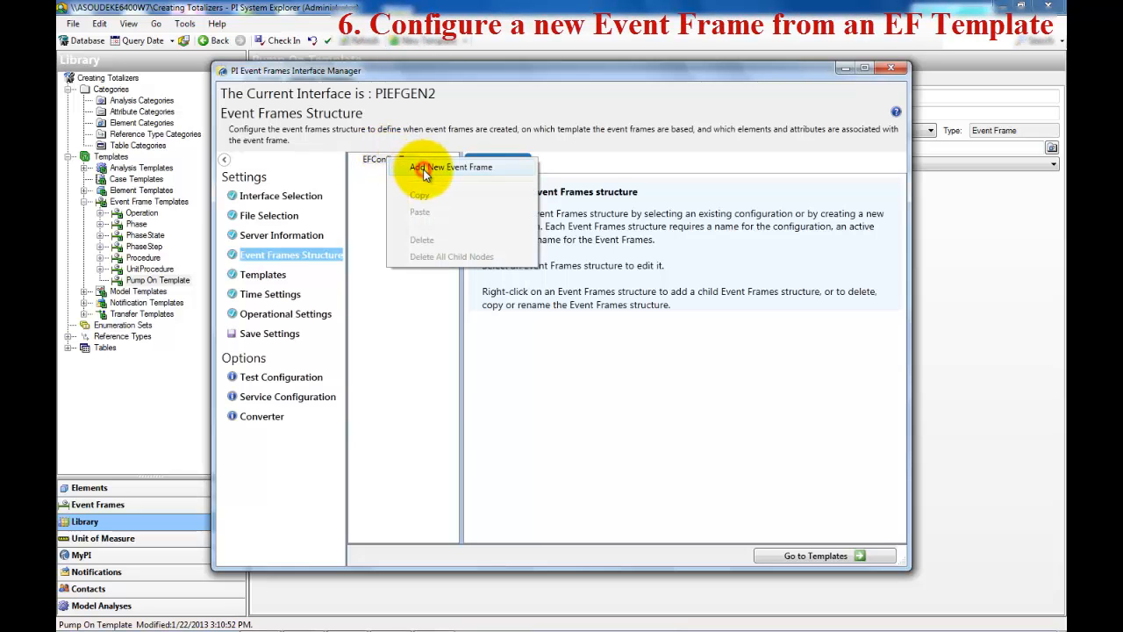
pyautogui.click(425, 170)
pyautogui.doubleClick(665, 188)
pyautogui.write('Pum')
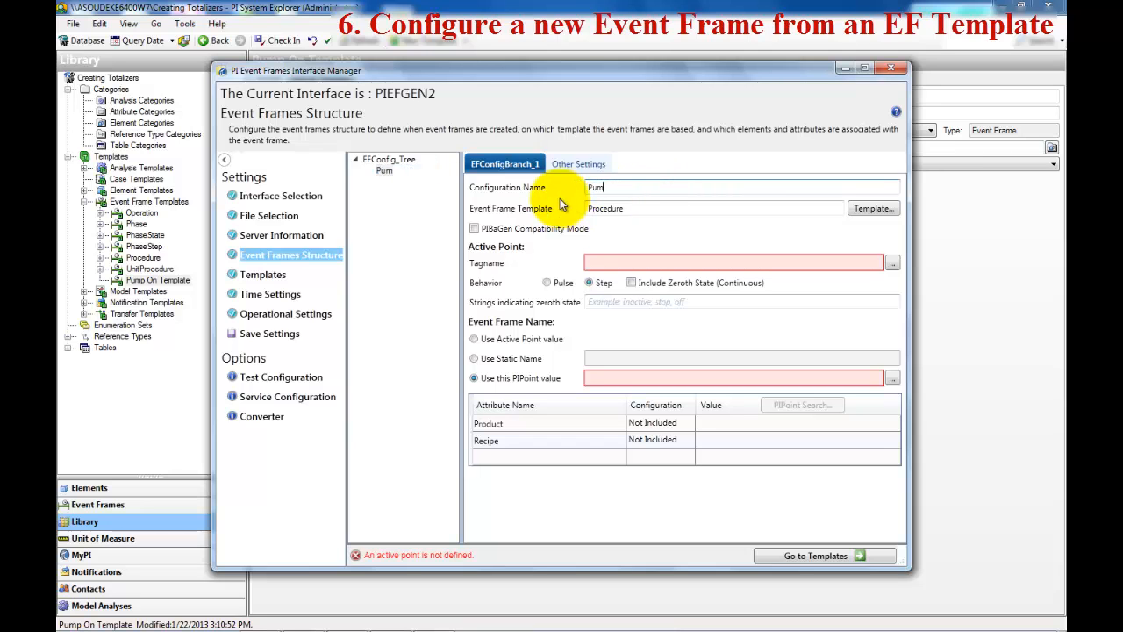
pyautogui.write('p Status')
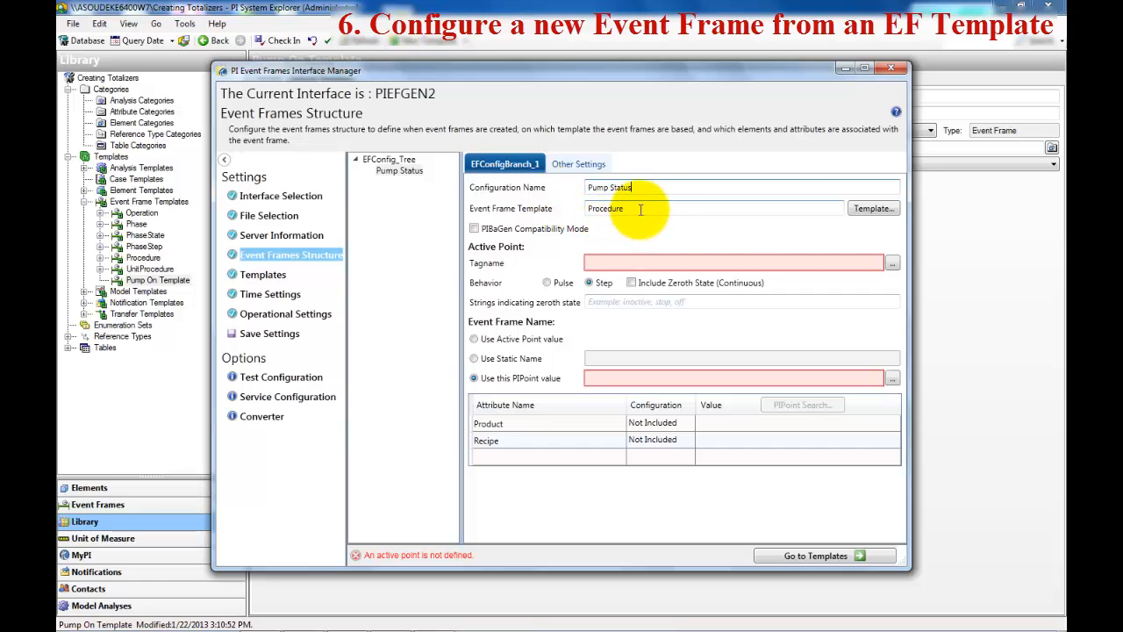
# Step: Base the Pump Status configuration on Pump On Template and use the Pulse behavior
pyautogui.click(859, 215)
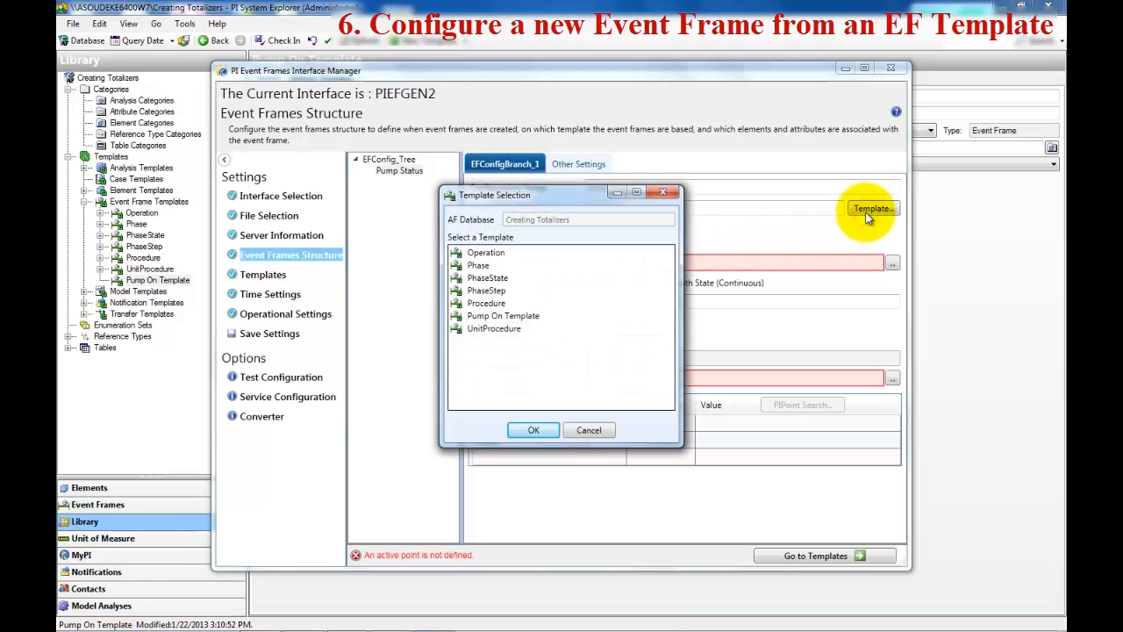
pyautogui.click(523, 318)
pyautogui.click(535, 430)
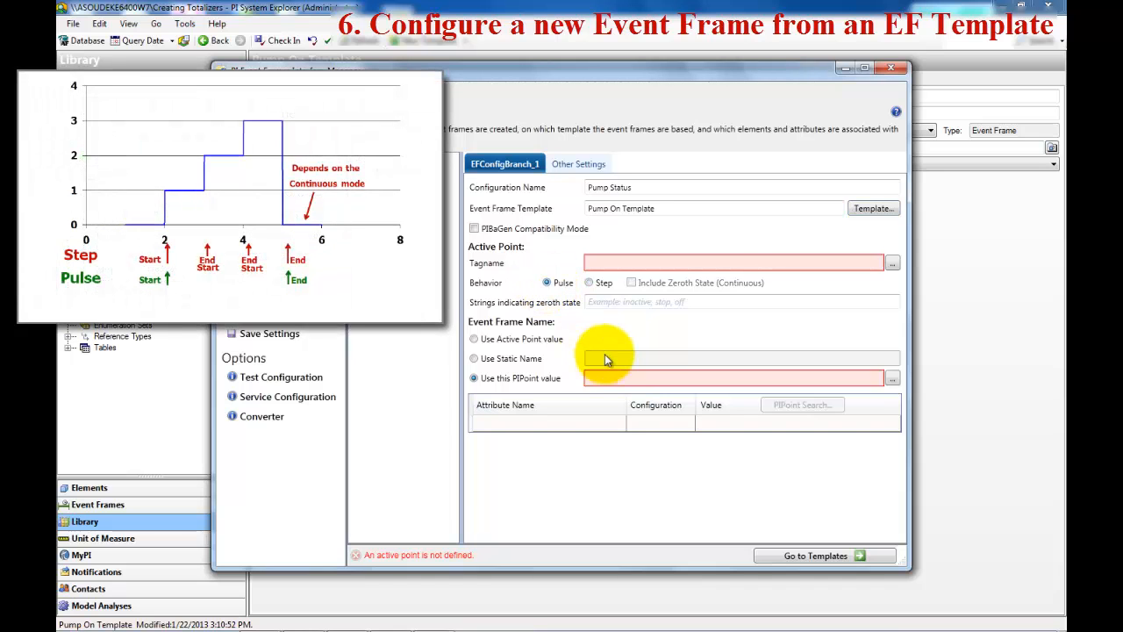
# Step: Give the event frame the static name Pump 101 On
pyautogui.click(484, 360)
pyautogui.click(614, 360)
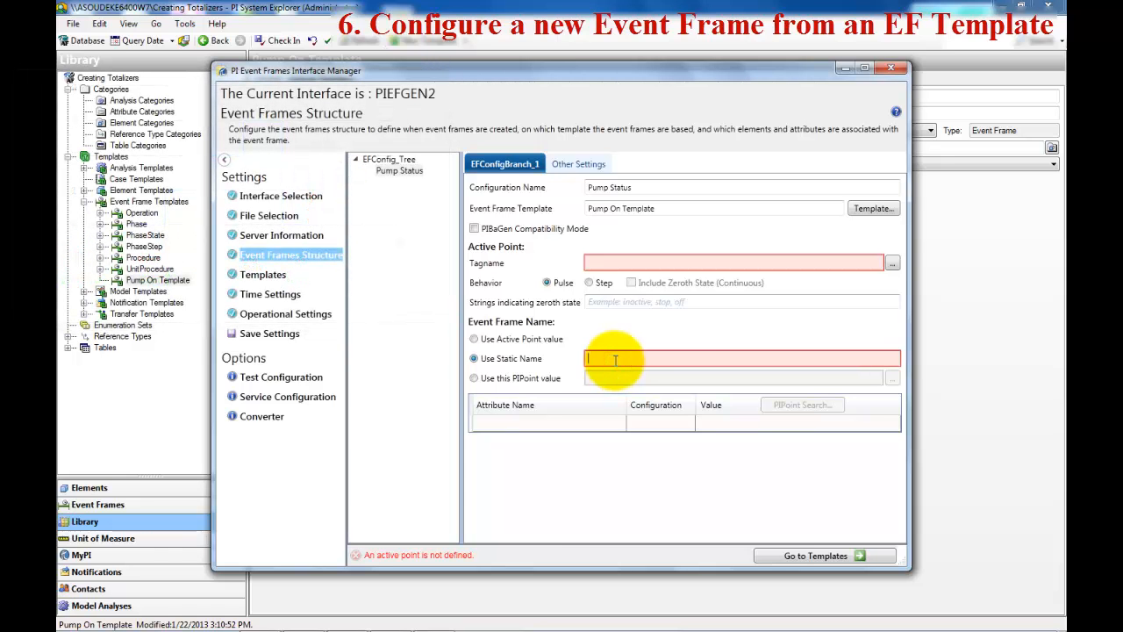
pyautogui.write('Pump 101 On')
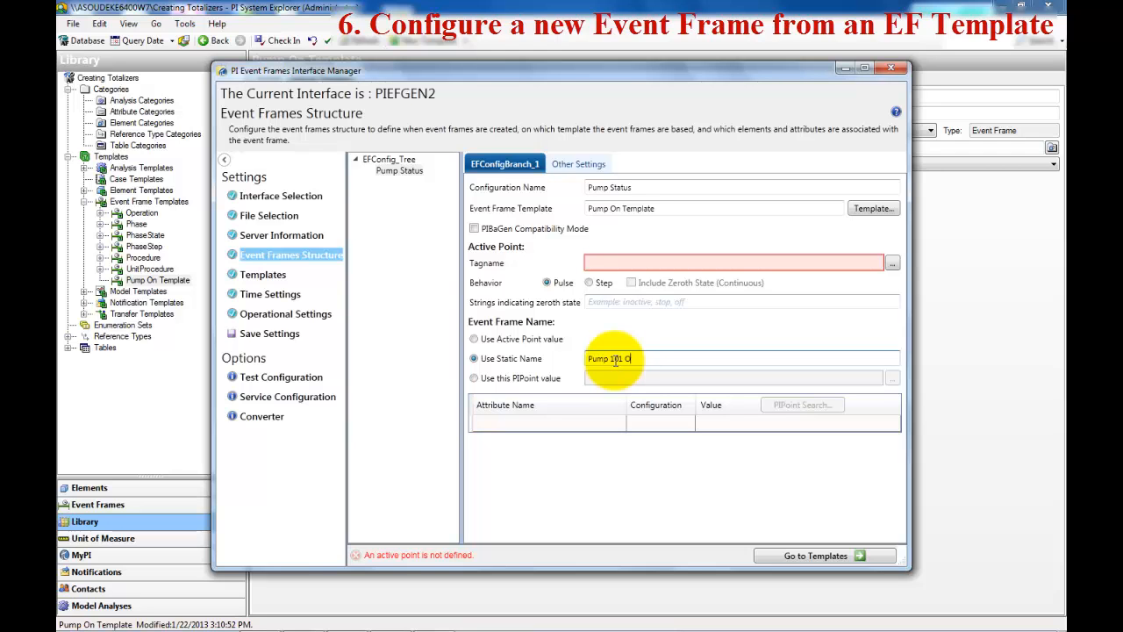
# Step: Search for the tag p-101.status and assign P-101.Status as the active point
pyautogui.click(893, 264)
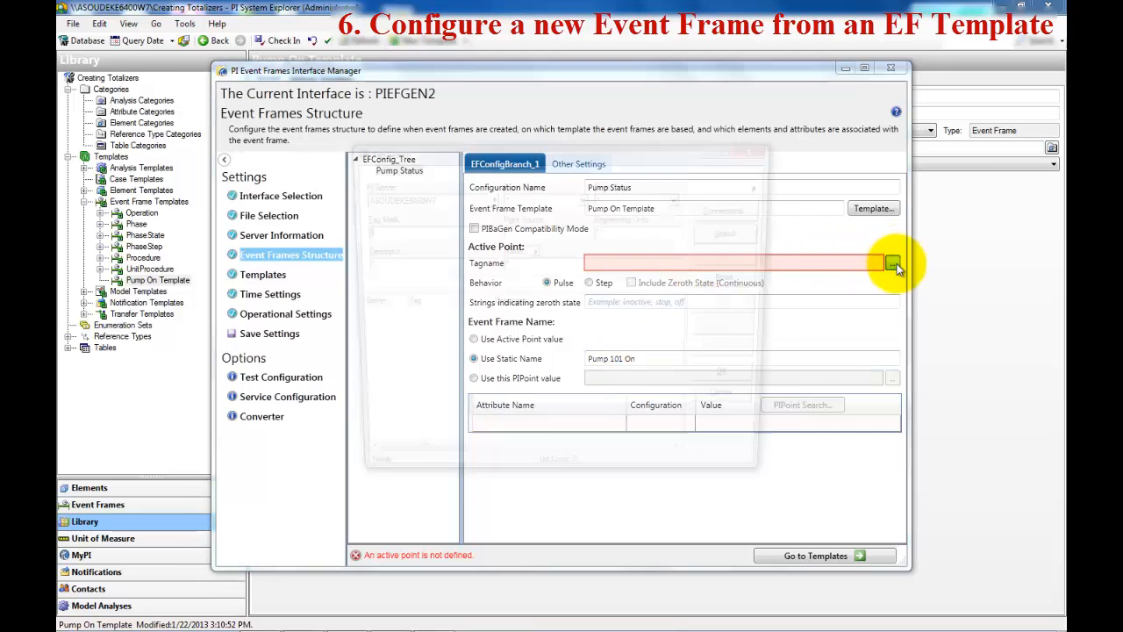
pyautogui.write('p-101 s')
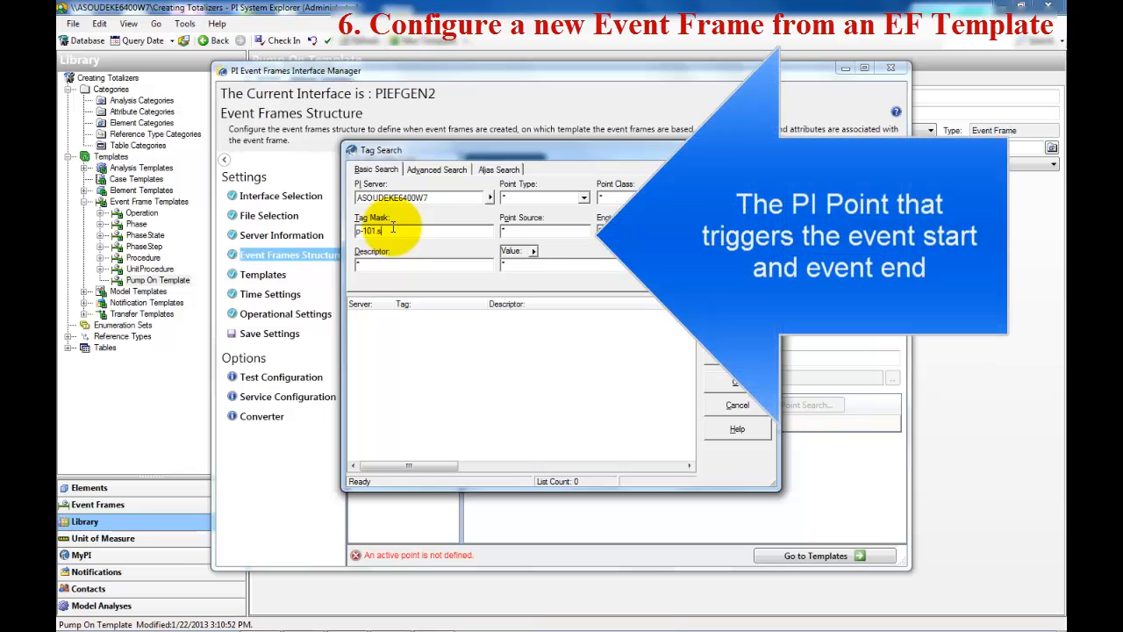
pyautogui.write('tatus')
pyautogui.press('Return')
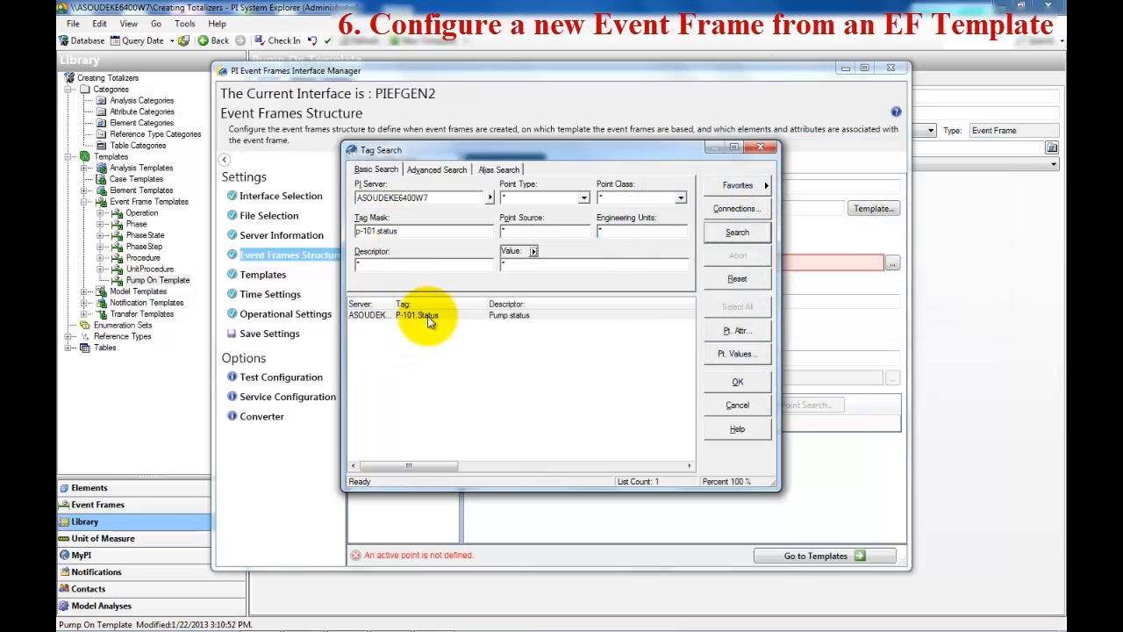
pyautogui.click(429, 316)
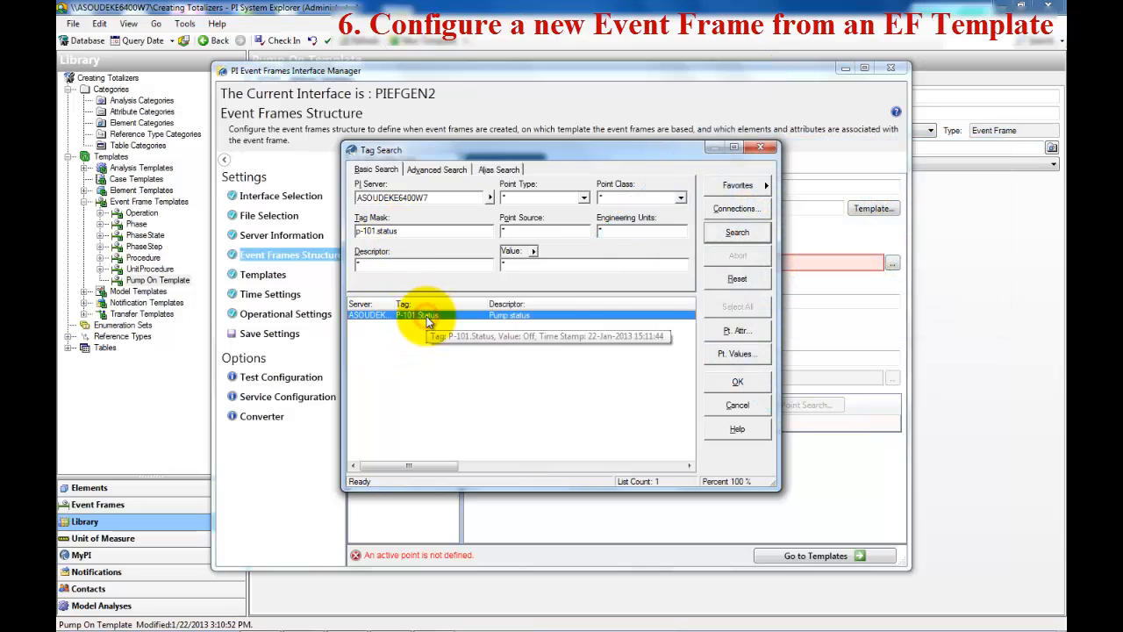
pyautogui.click(736, 383)
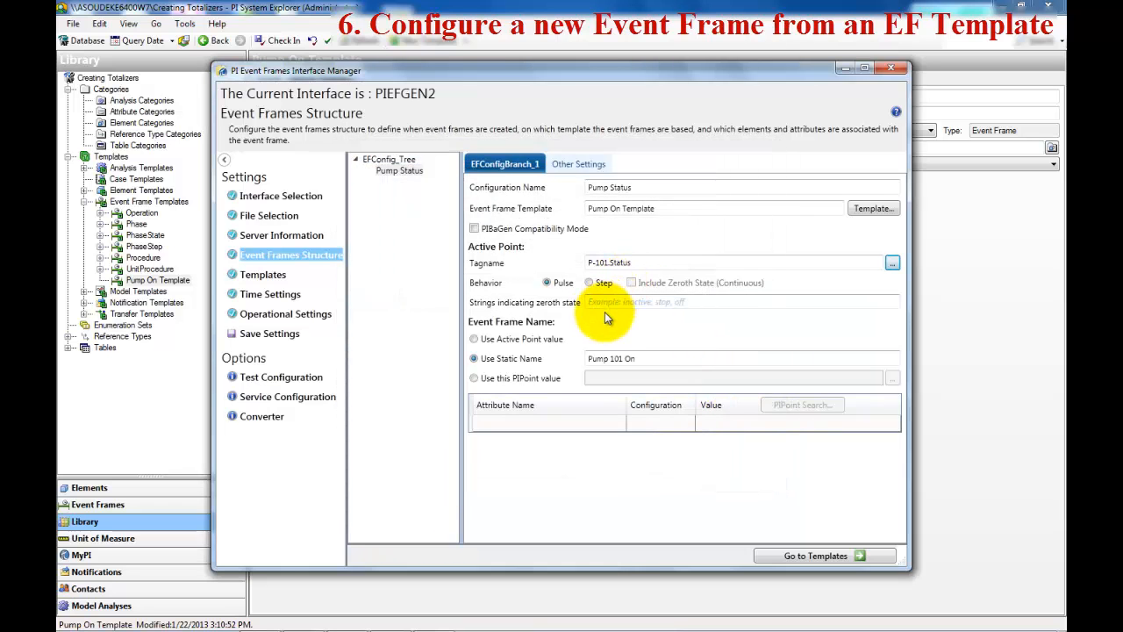
# Step: Set the event frame's recovery time to 1 day and evaluation delay to 10 seconds
pyautogui.click(579, 168)
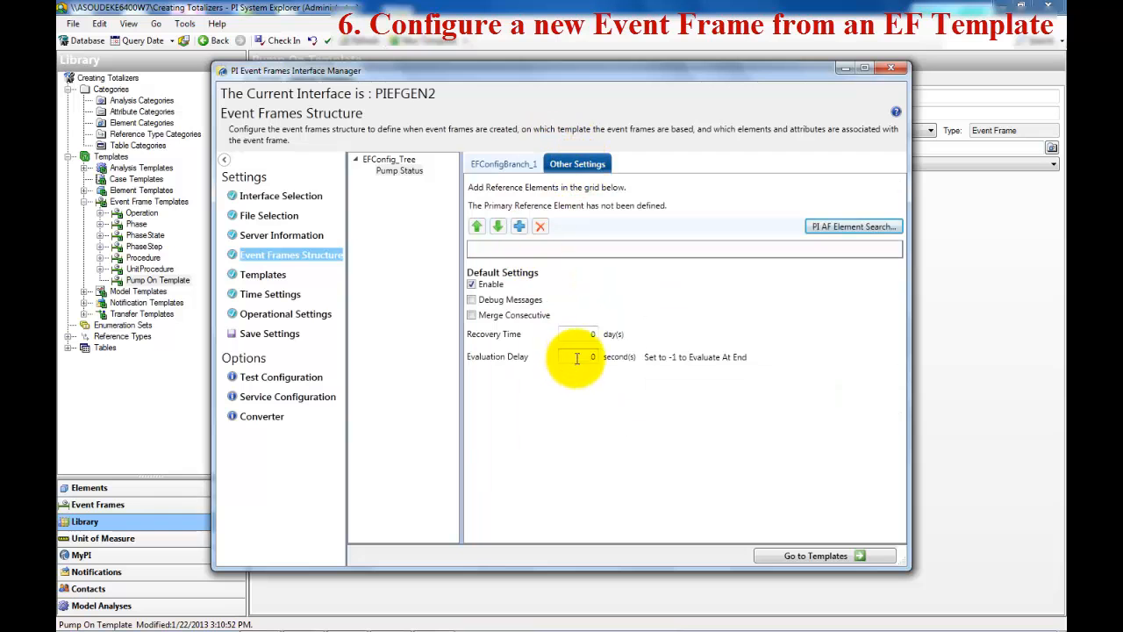
pyautogui.click(580, 330)
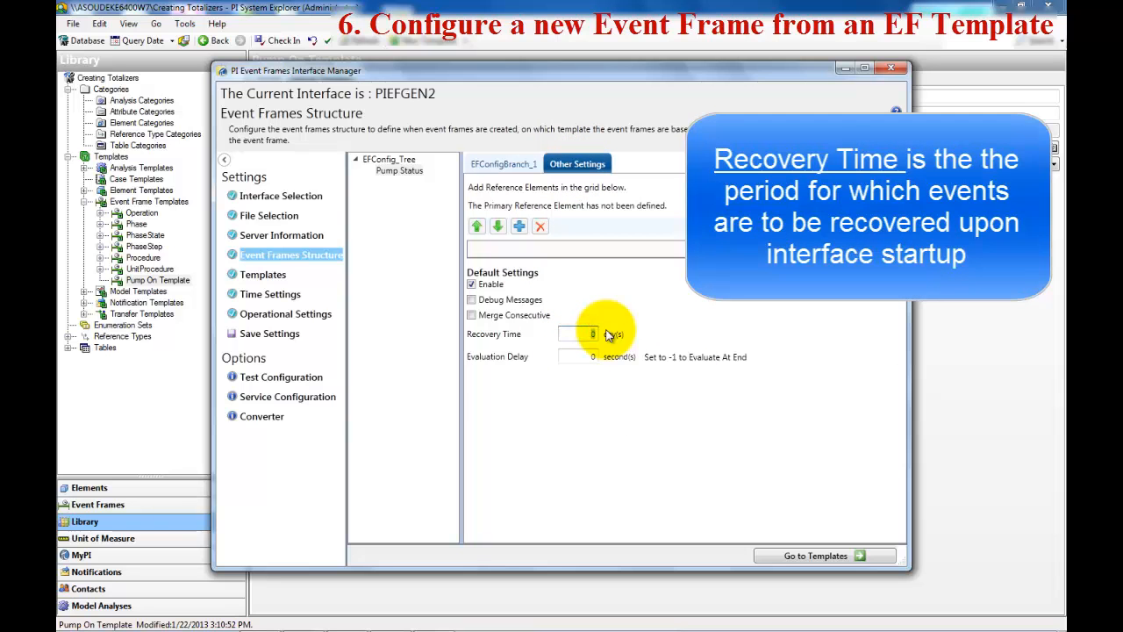
pyautogui.click(588, 358)
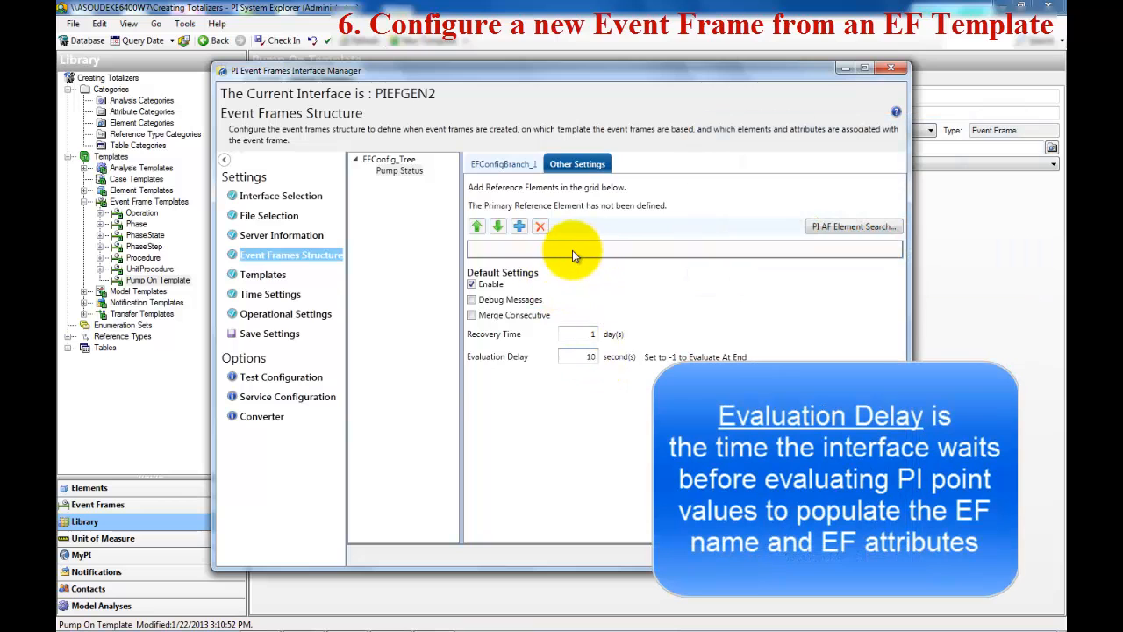
# Step: Search the Creating Totalizers database for elements named p-101* and add P-101 as the event frame's reference element
pyautogui.click(840, 227)
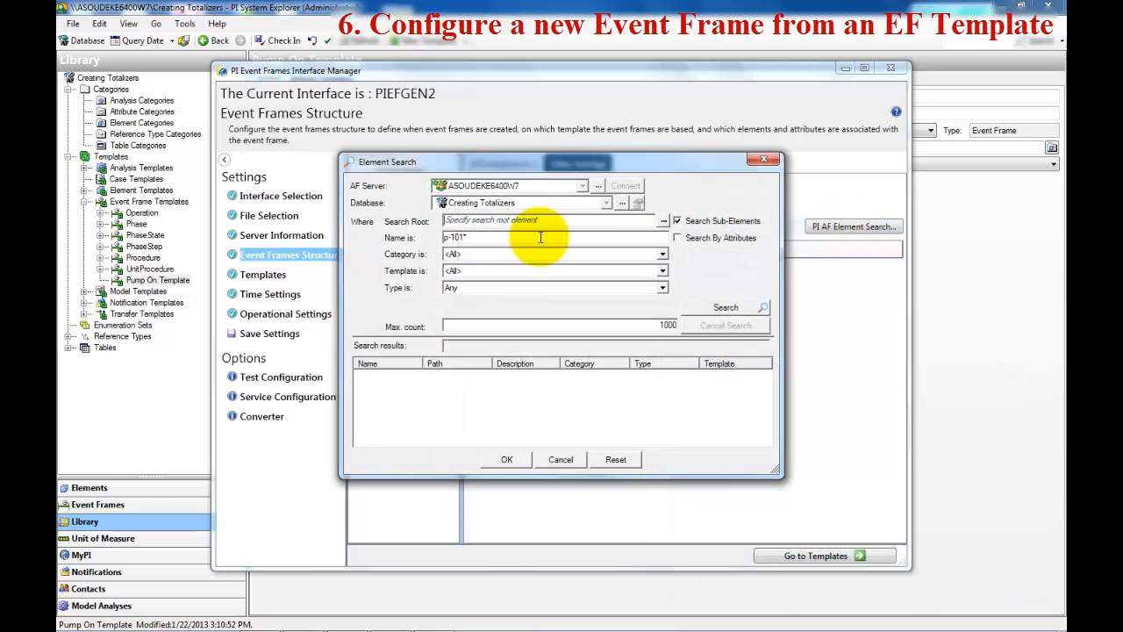
pyautogui.moveTo(475, 235); pyautogui.dragTo(439, 237)
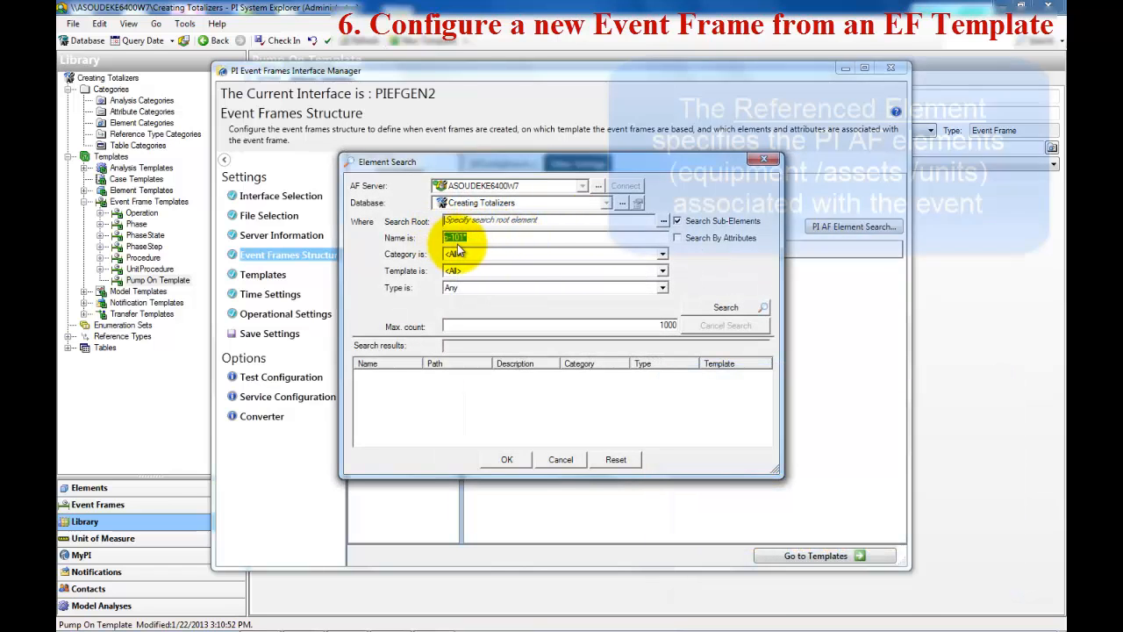
pyautogui.click(736, 309)
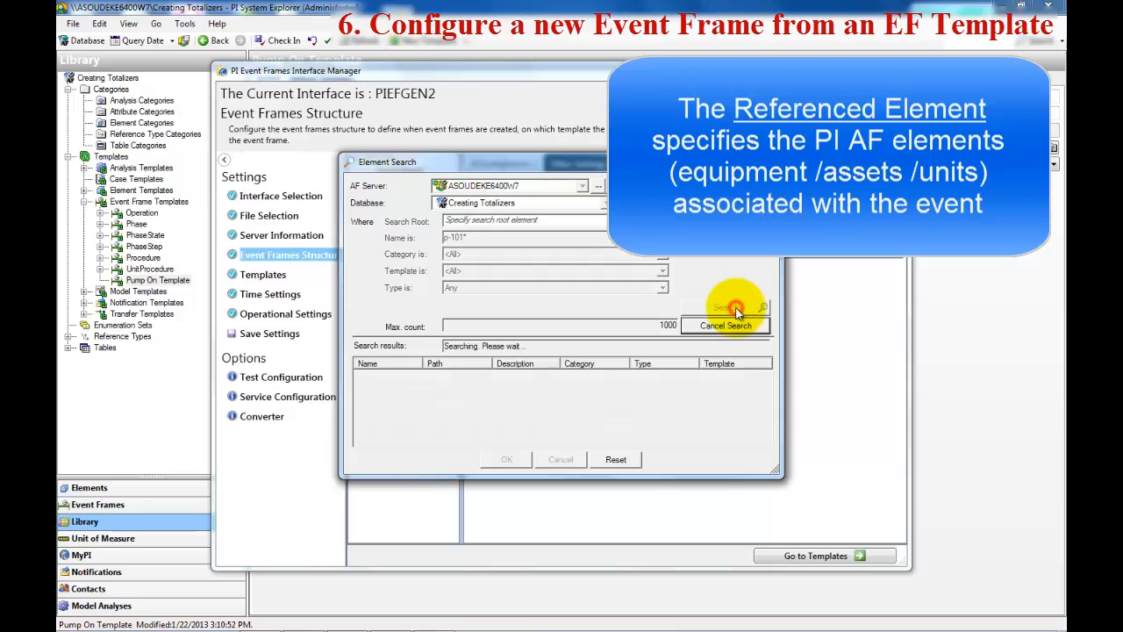
pyautogui.doubleClick(366, 379)
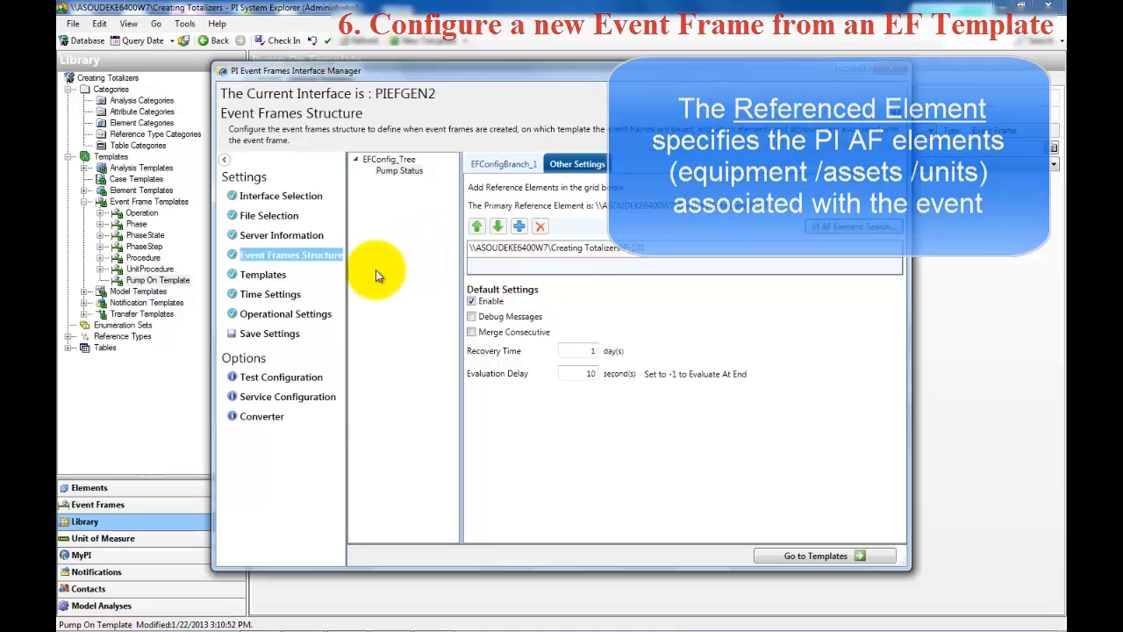
# Step: Save the updated interface settings and create the service for the PIEFGEN2 interface
pyautogui.click(270, 334)
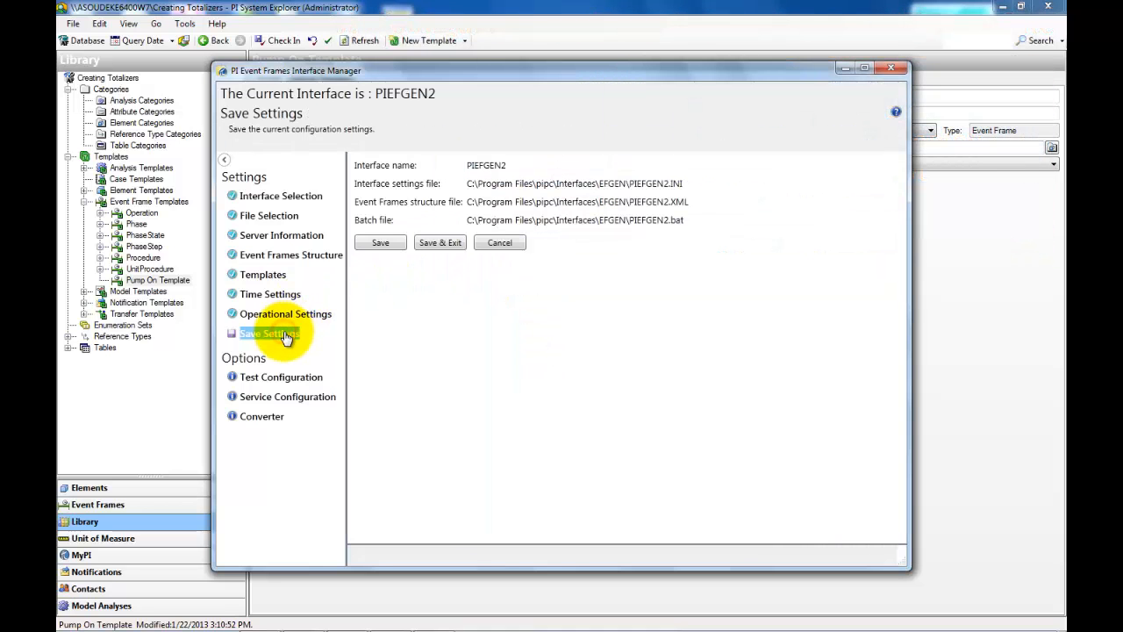
pyautogui.click(380, 244)
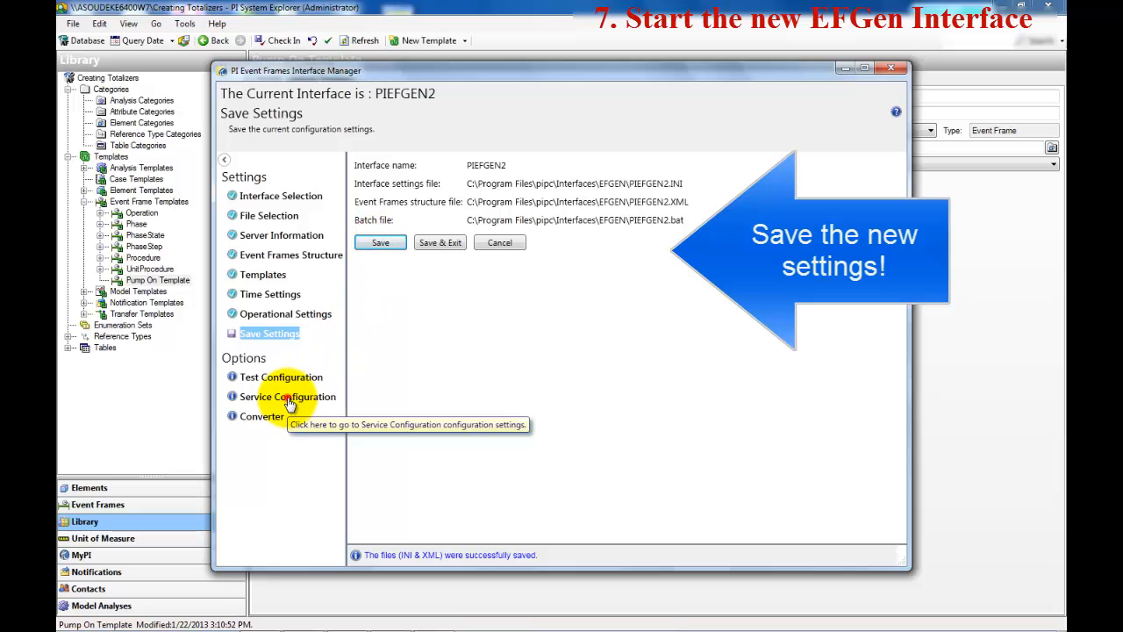
pyautogui.click(289, 399)
pyautogui.click(388, 216)
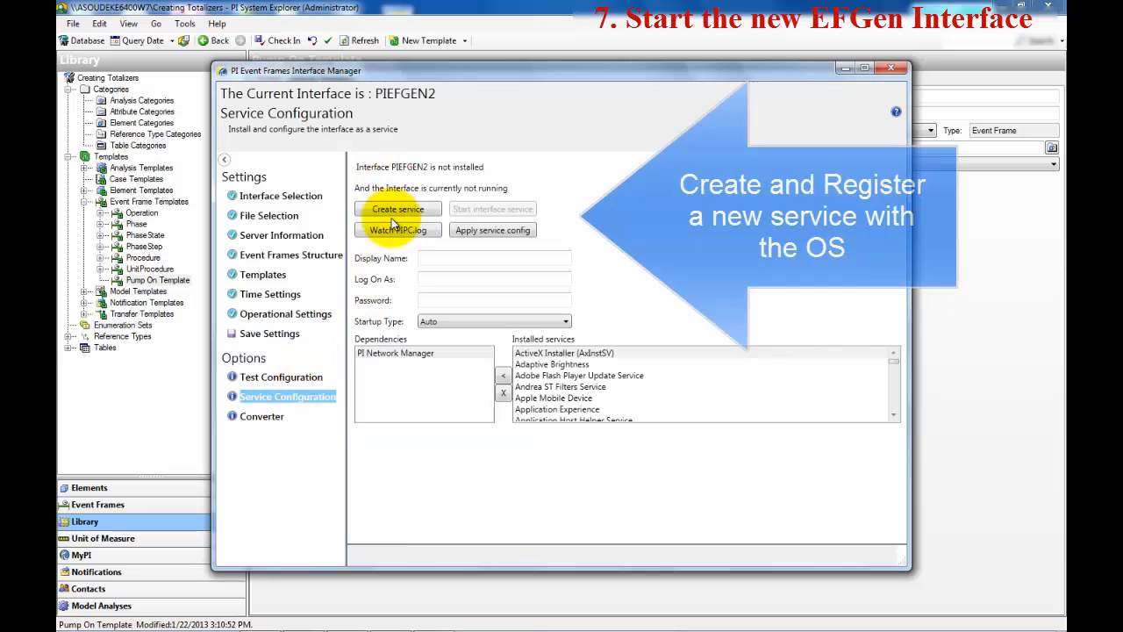
# Step: Create and start the PIEFGEN2 interface service and return to PI System Explorer
pyautogui.click(391, 211)
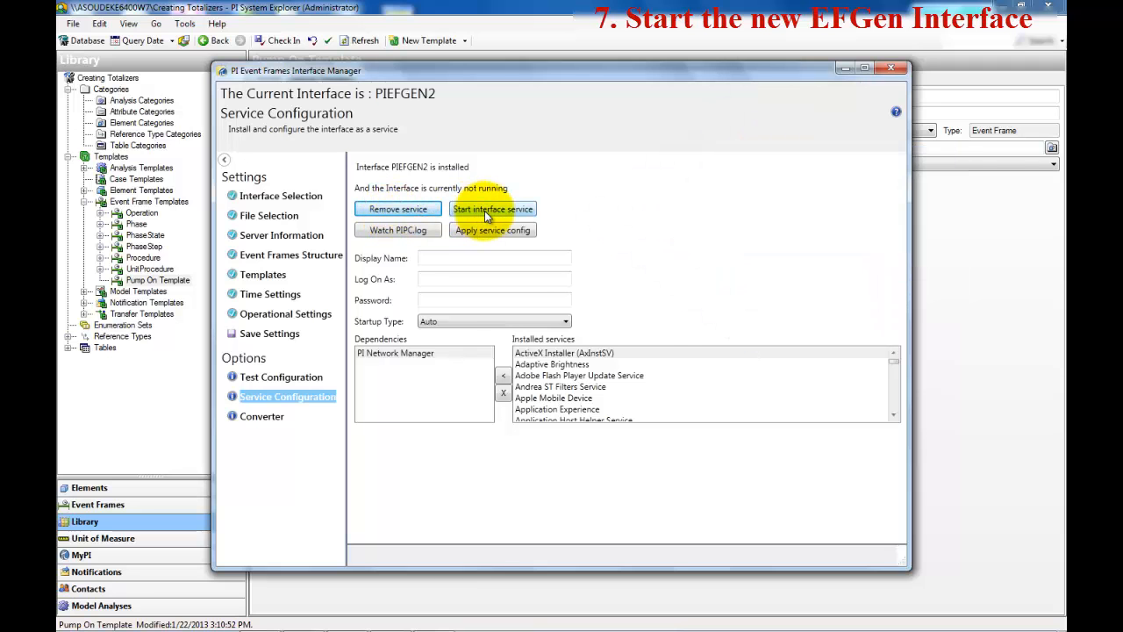
pyautogui.click(484, 211)
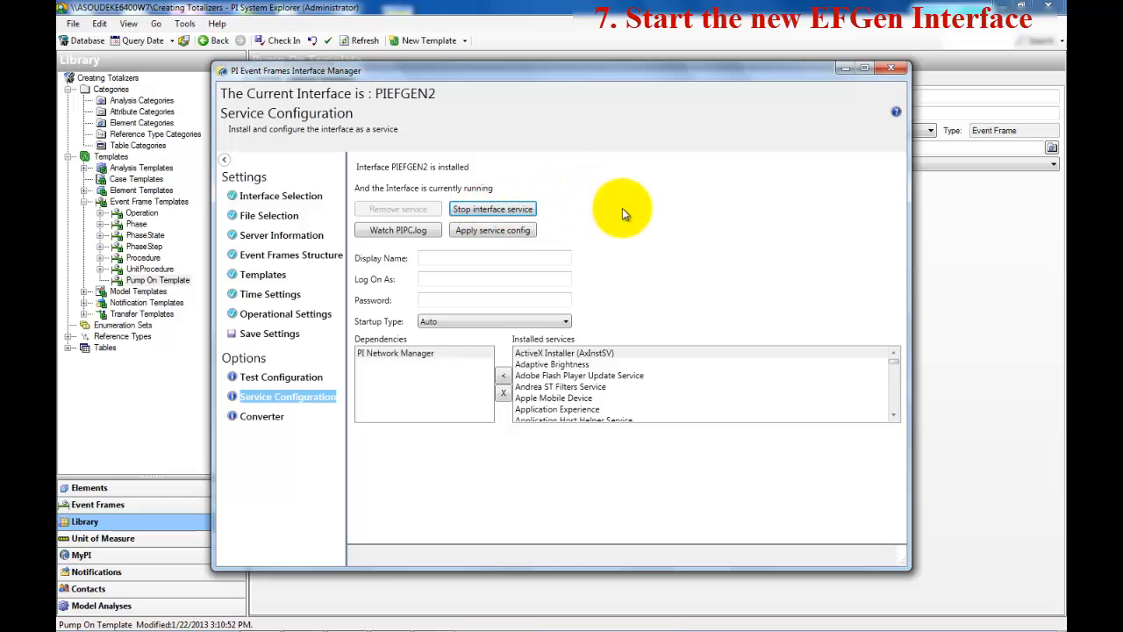
pyautogui.click(605, 37)
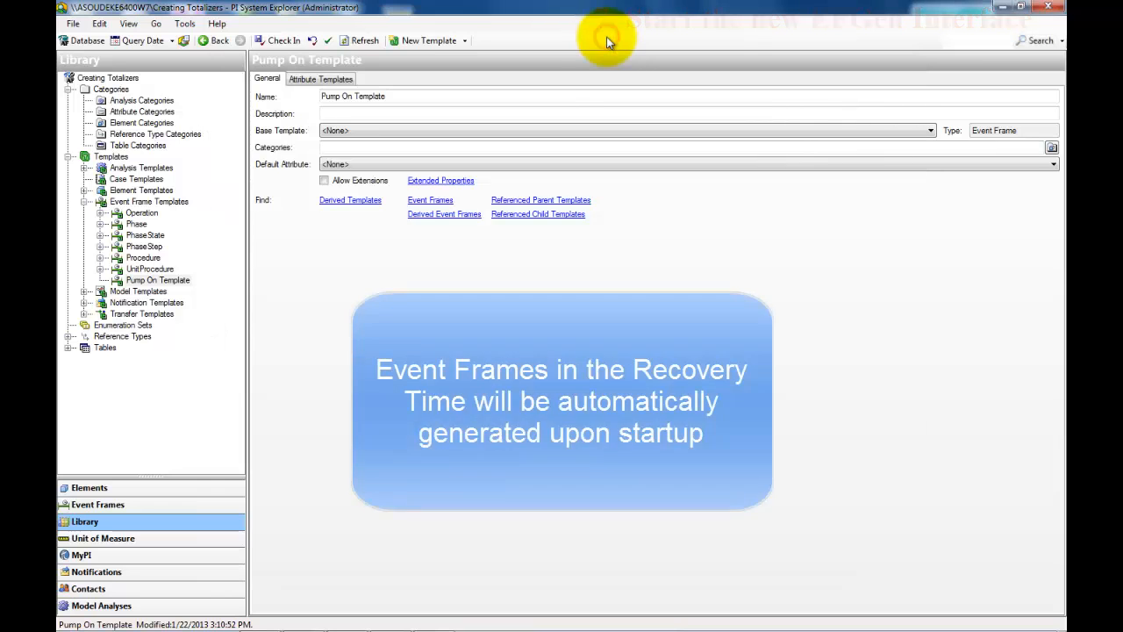
# Step: Create a new event frame search by time range from *-30d to *, run it, and add it to the Event Frame Searches
pyautogui.click(151, 502)
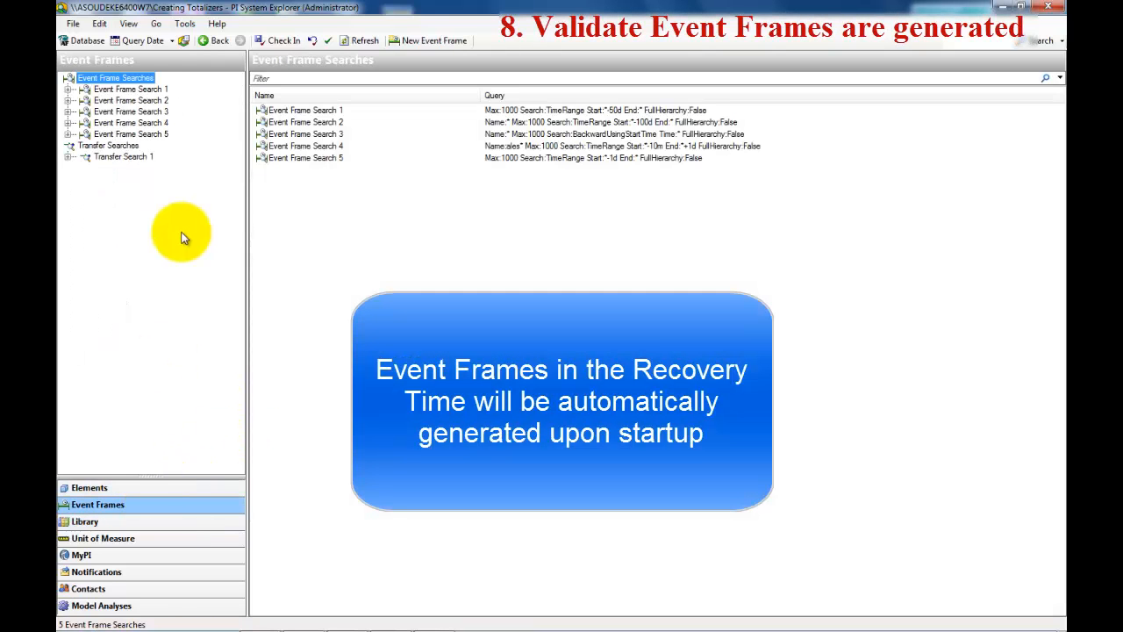
pyautogui.rightClick(127, 76)
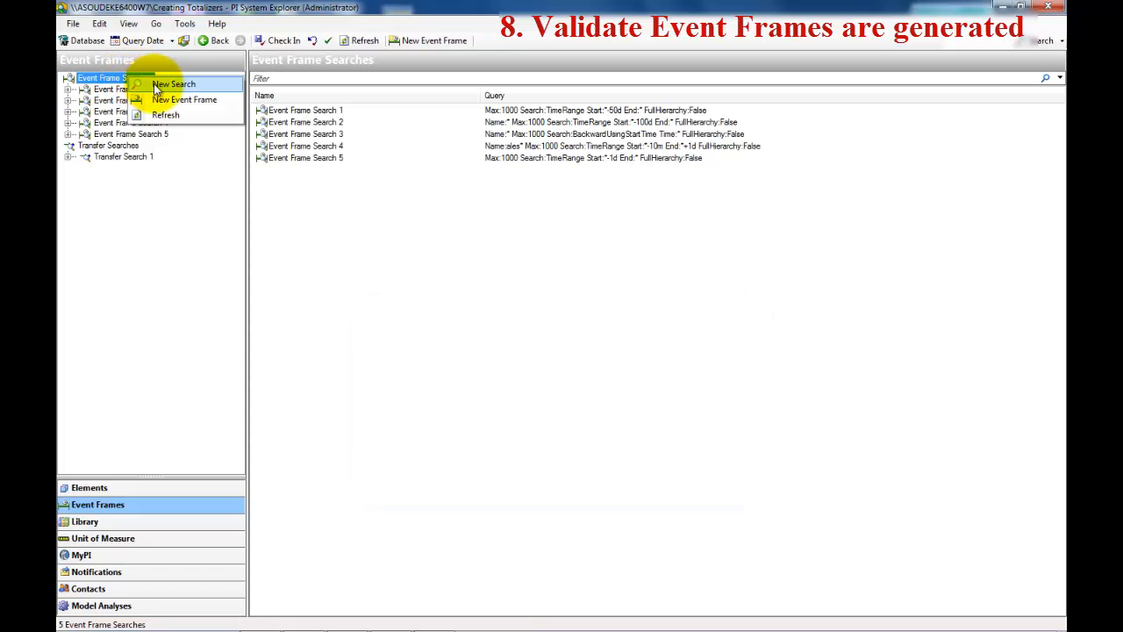
pyautogui.click(159, 83)
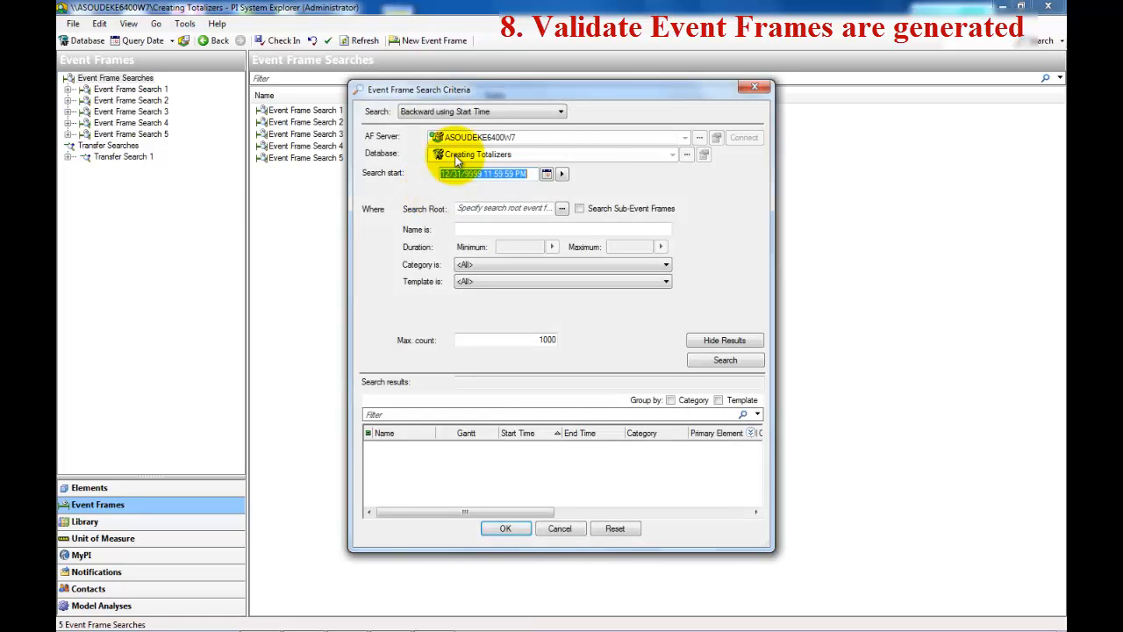
pyautogui.click(483, 112)
pyautogui.click(474, 124)
pyautogui.click(465, 192)
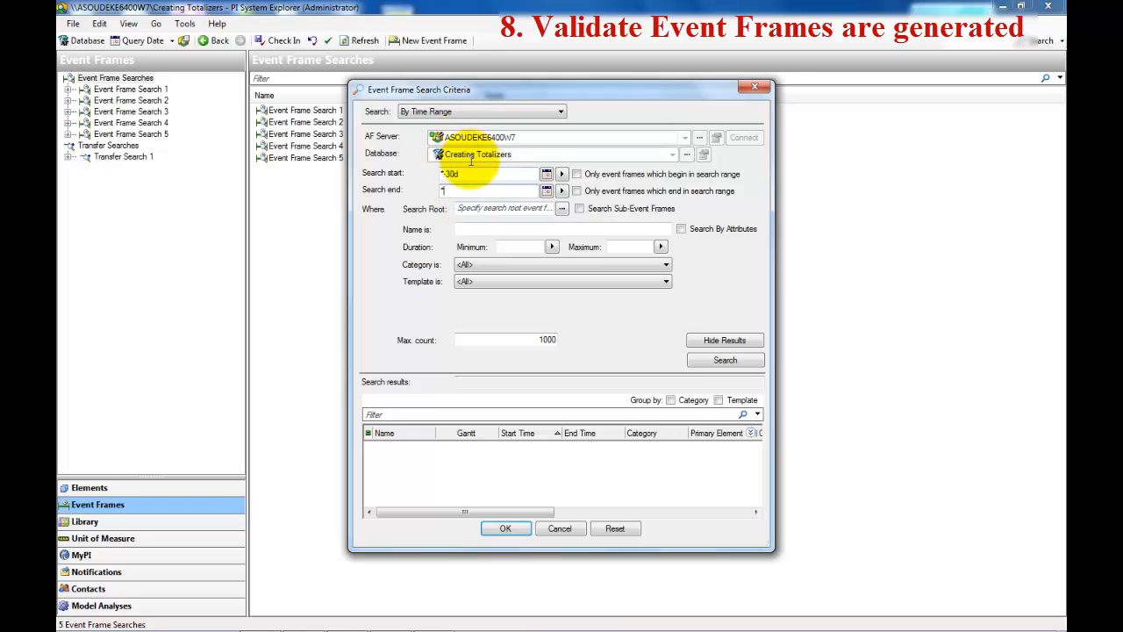
pyautogui.click(711, 360)
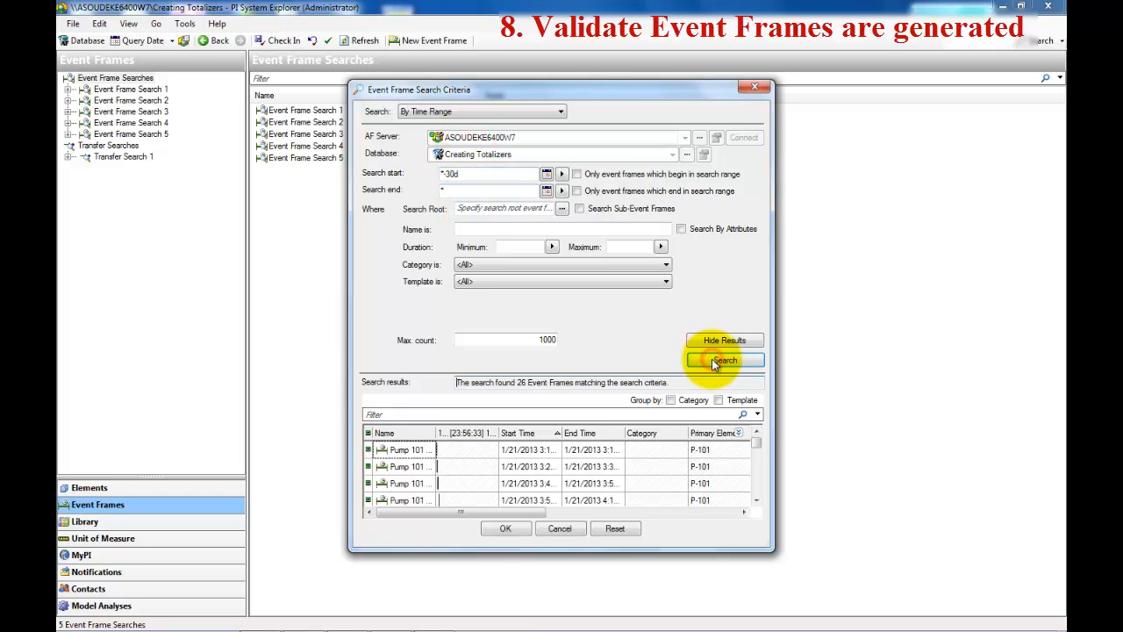
pyautogui.click(507, 528)
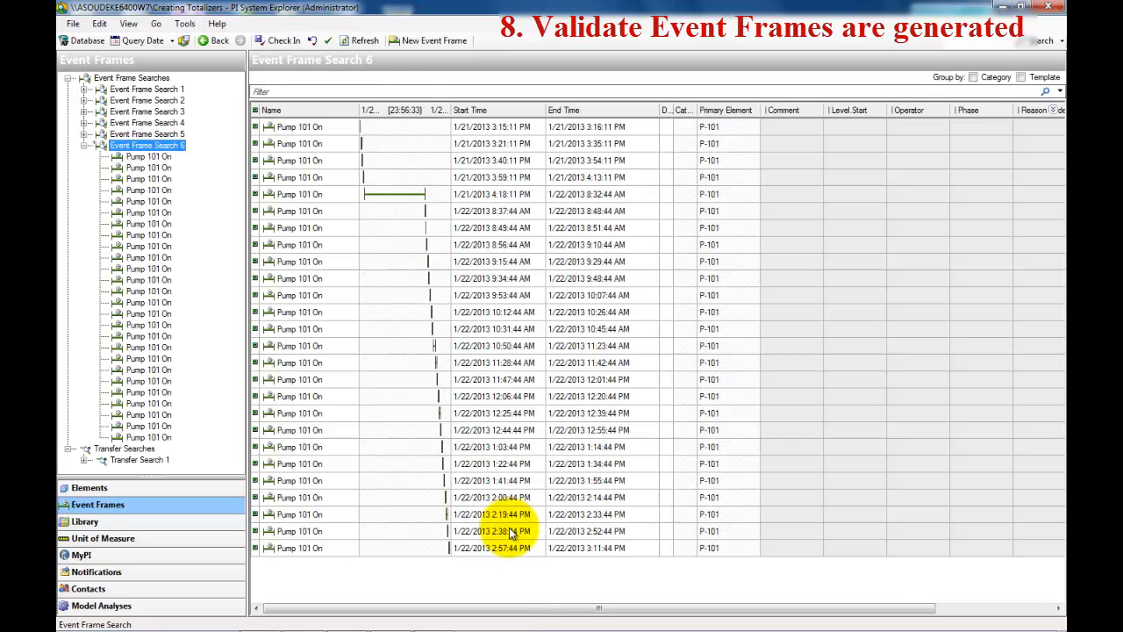